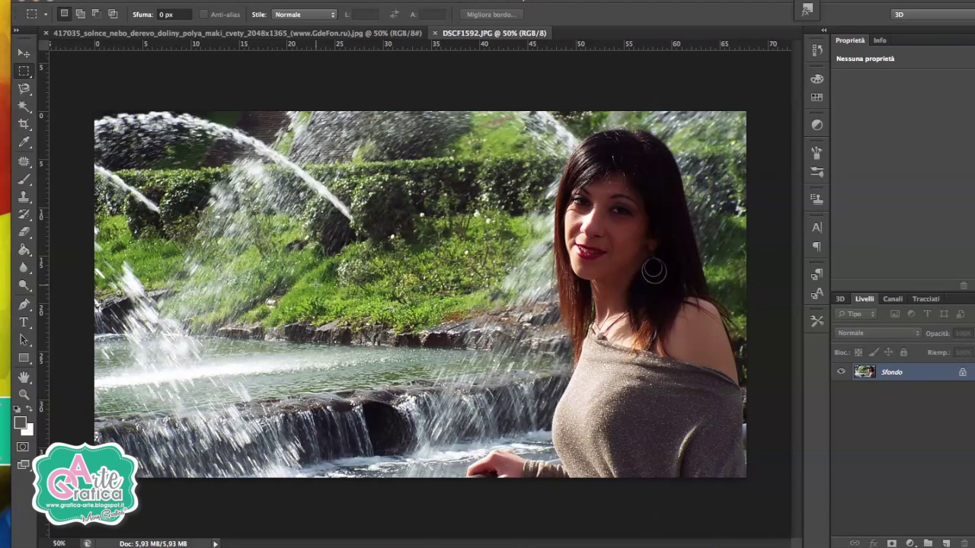
- Convert the fountain portrait's locked Sfondo background into an editable layer named Livello 0
left_click(262, 32)
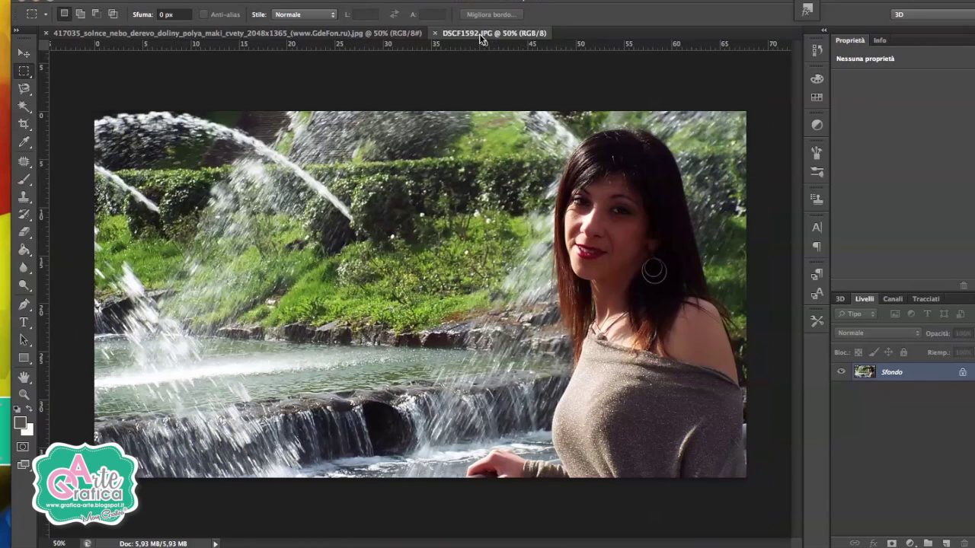
left_click(483, 34)
double_click(885, 373)
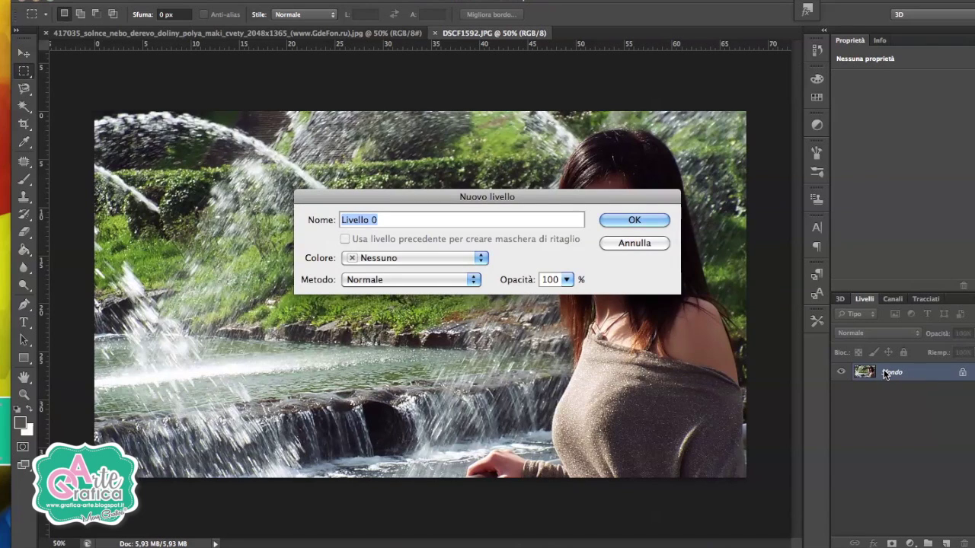
left_click(626, 222)
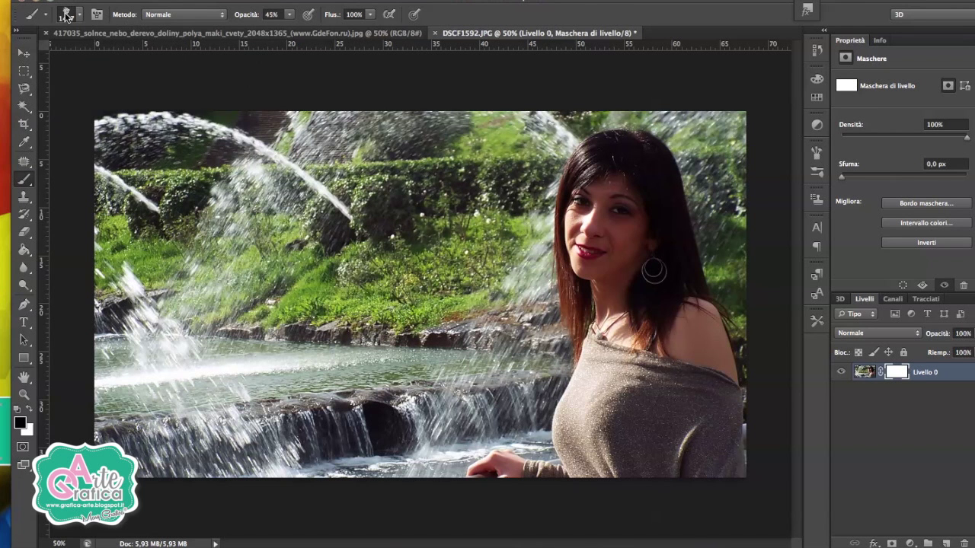
- With a soft round 77 px brush, mask out the fountain along the photo's top edge
left_click(66, 16)
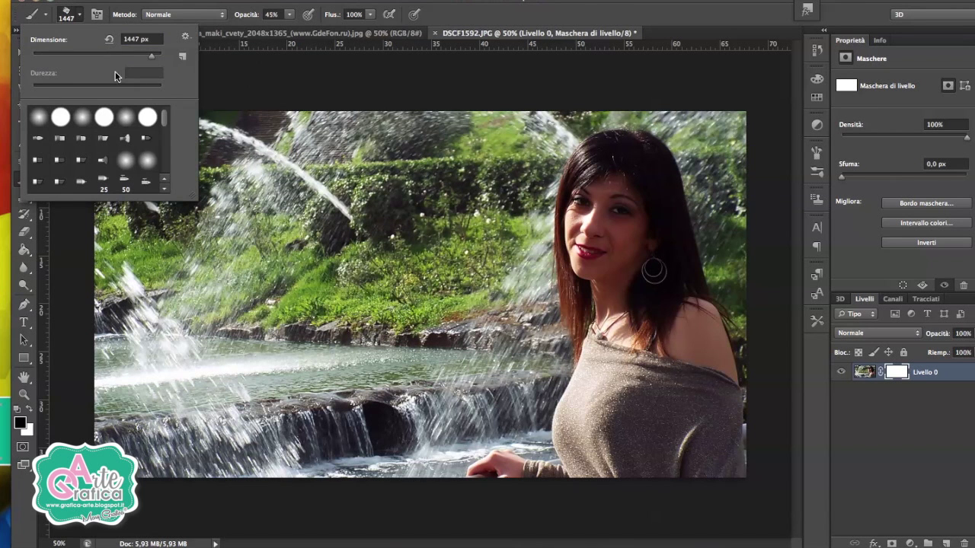
left_click(81, 120)
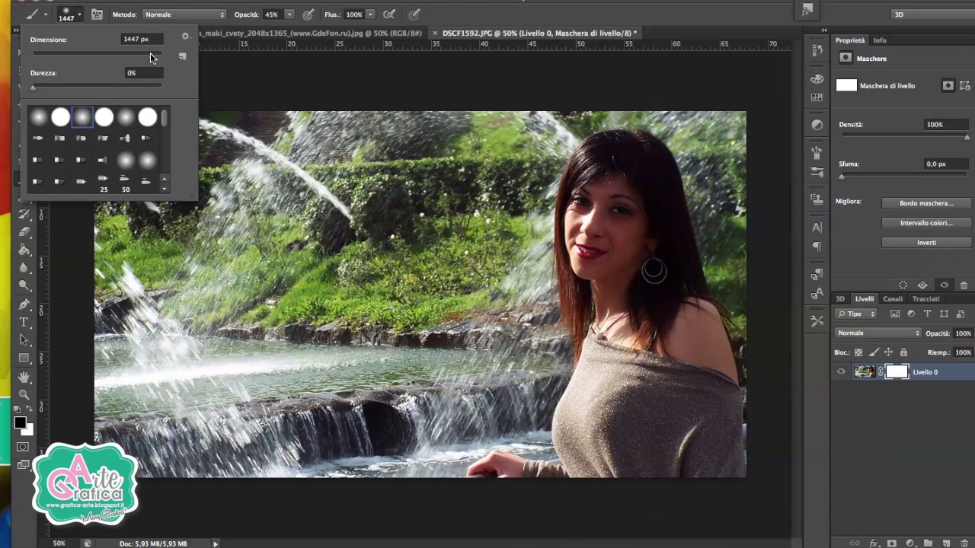
left_click_drag(151, 55, 81, 55)
left_click(299, 113)
left_click_drag(305, 118, 107, 131)
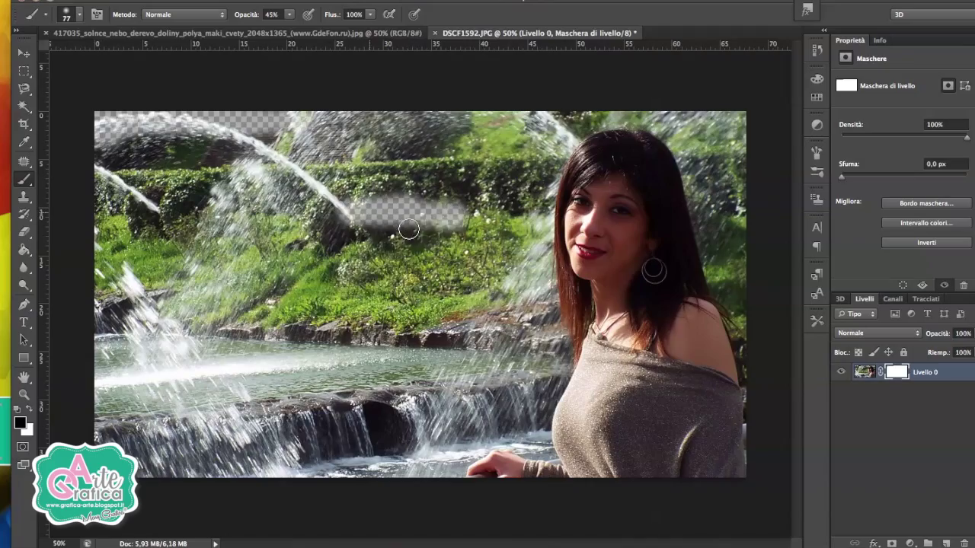
left_click_drag(403, 218, 362, 281)
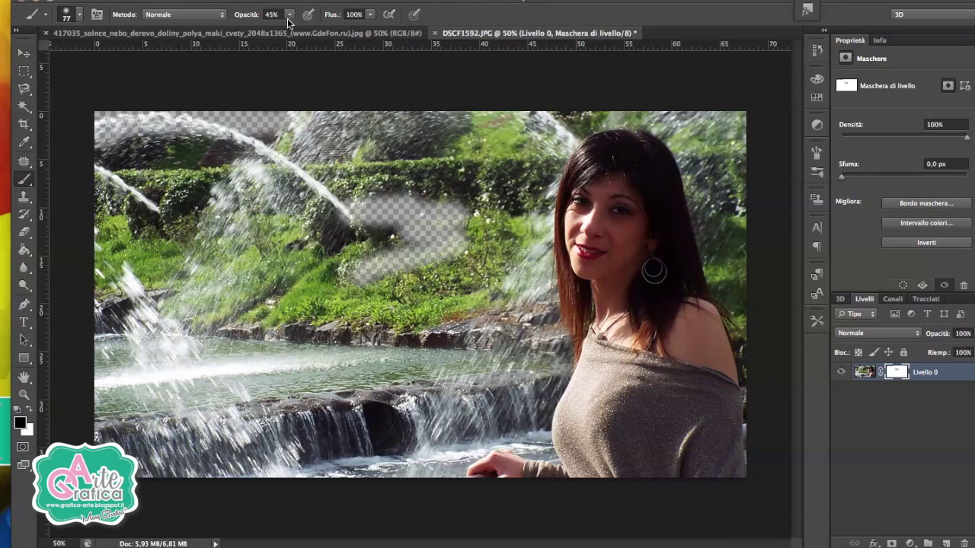
- Raise brush opacity to 100% and size to 138 px, then mask the upper-middle grass patch
left_click(289, 15)
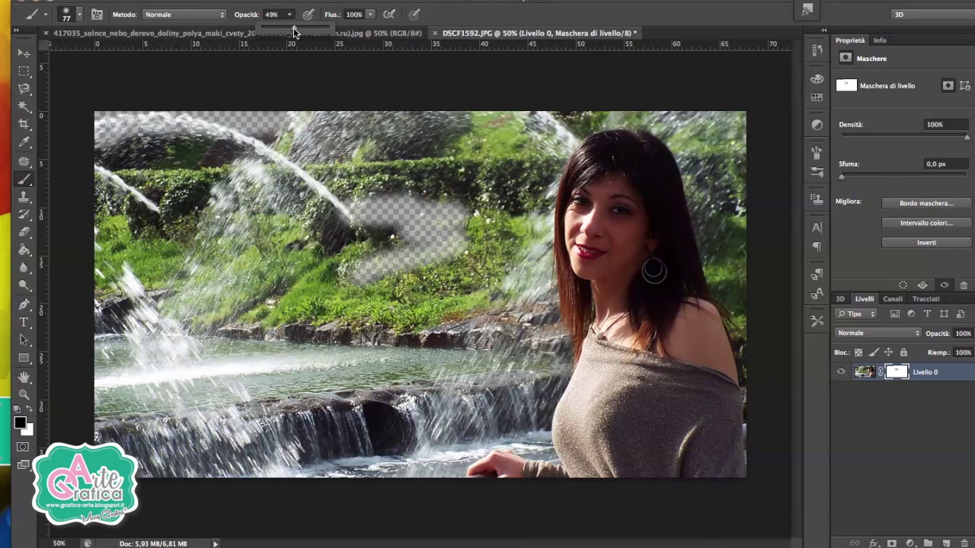
left_click_drag(294, 28, 343, 31)
left_click(72, 17)
left_click_drag(84, 62, 109, 56)
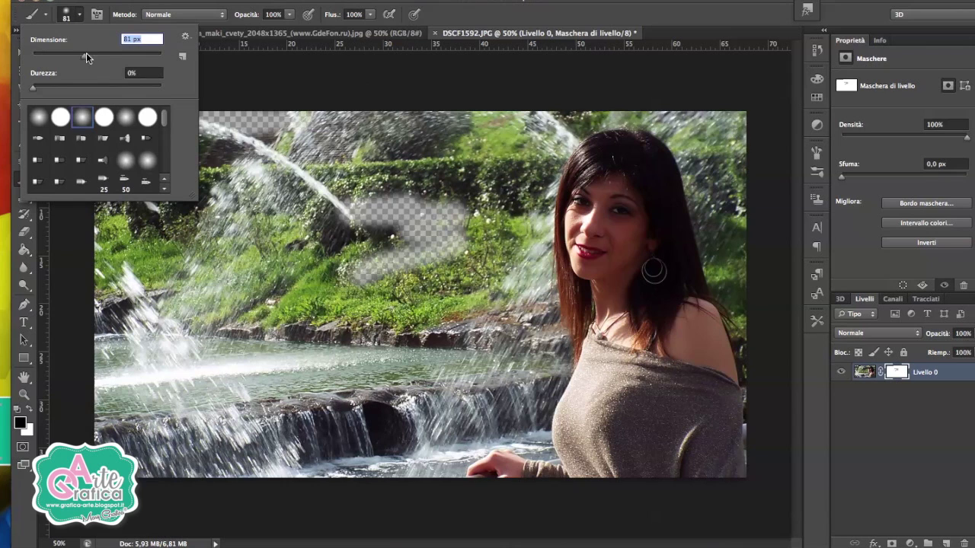
mouse_move(286, 156)
left_mouse_down()
mouse_move(335, 213)
mouse_move(148, 147)
mouse_move(197, 204)
mouse_move(218, 261)
mouse_move(244, 224)
left_mouse_up()
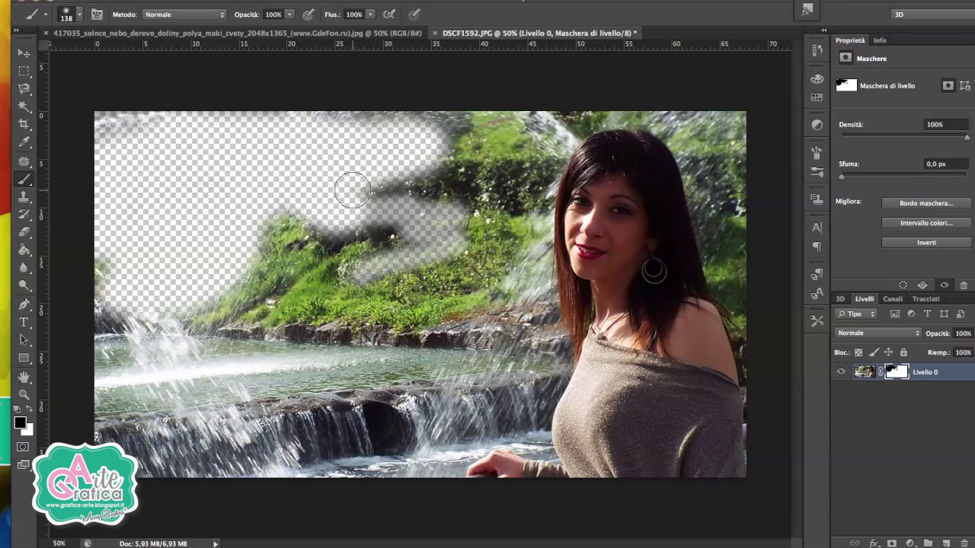
- Mask out the left grass, water and waterfall, enlarging the brush to 321 px
mouse_move(352, 190)
left_mouse_down()
mouse_move(390, 239)
mouse_move(259, 278)
mouse_move(322, 205)
mouse_move(381, 183)
mouse_move(246, 189)
mouse_move(244, 228)
mouse_move(305, 244)
mouse_move(403, 244)
mouse_move(227, 360)
mouse_move(320, 323)
mouse_move(226, 305)
left_mouse_up()
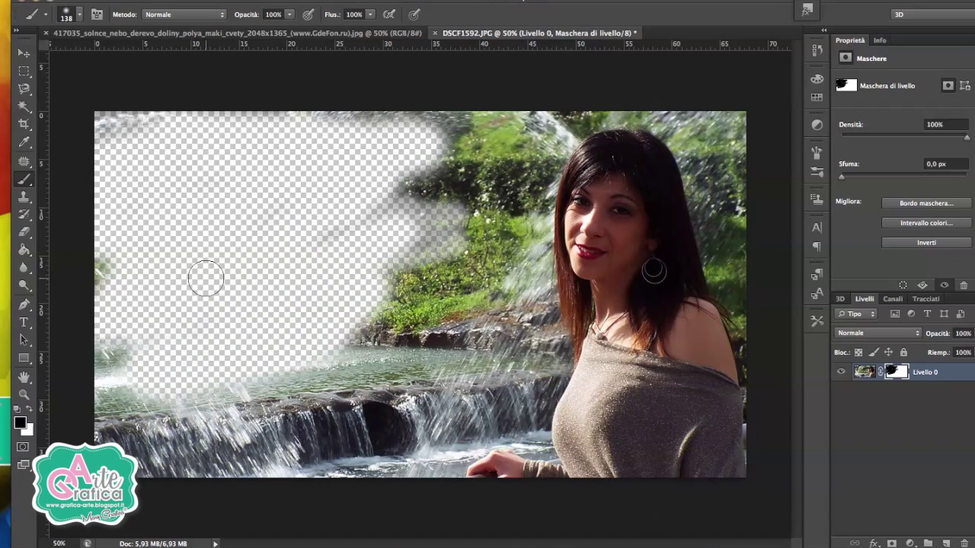
left_click_drag(122, 472, 98, 266)
left_click_drag(143, 434, 100, 315)
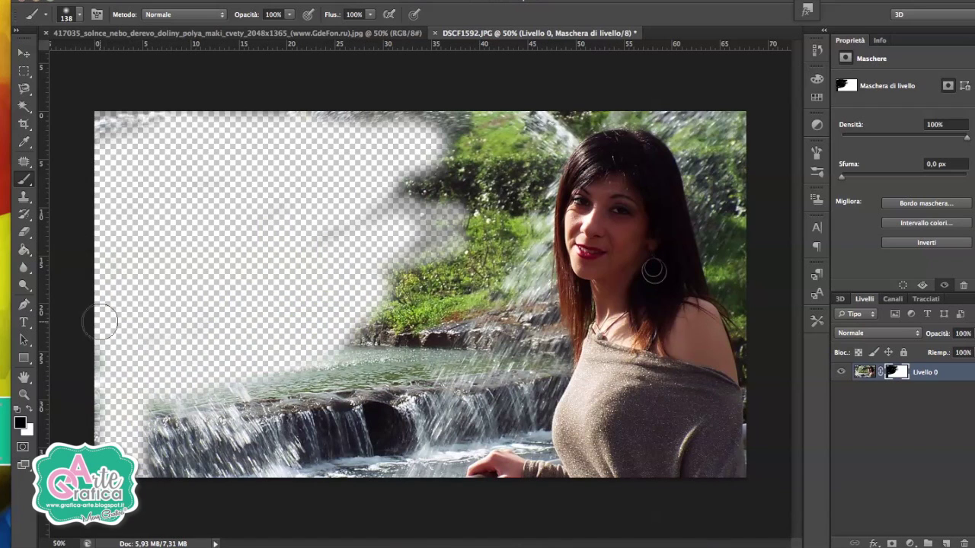
left_click(78, 15)
left_click_drag(112, 57, 135, 54)
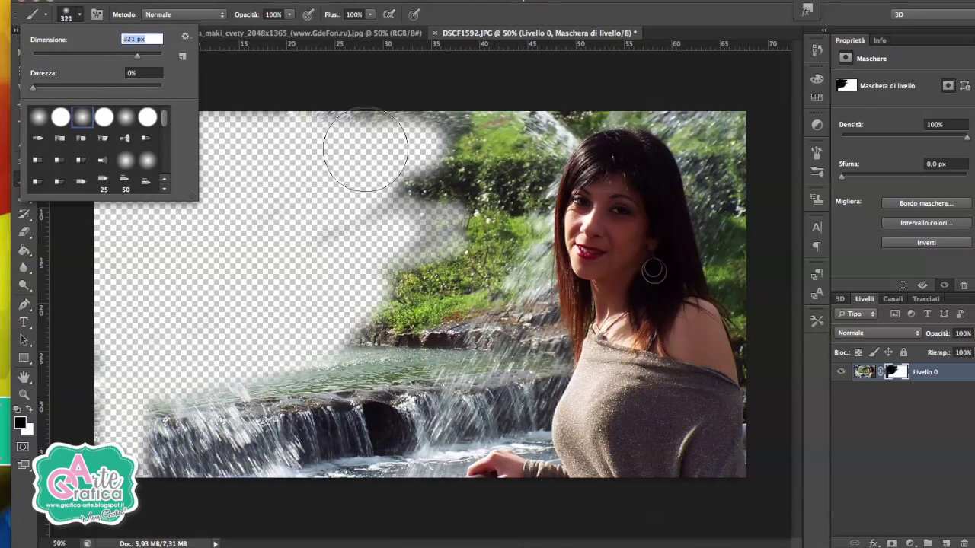
mouse_move(359, 147)
left_mouse_down()
mouse_move(374, 283)
mouse_move(321, 356)
mouse_move(273, 396)
left_mouse_up()
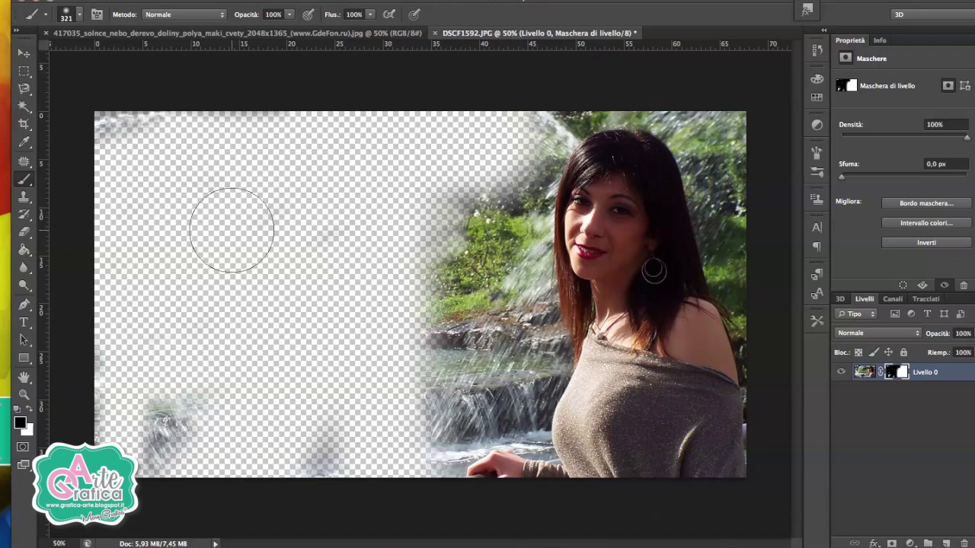
mouse_move(232, 230)
left_mouse_down()
mouse_move(130, 315)
mouse_move(434, 392)
mouse_move(435, 322)
left_mouse_up()
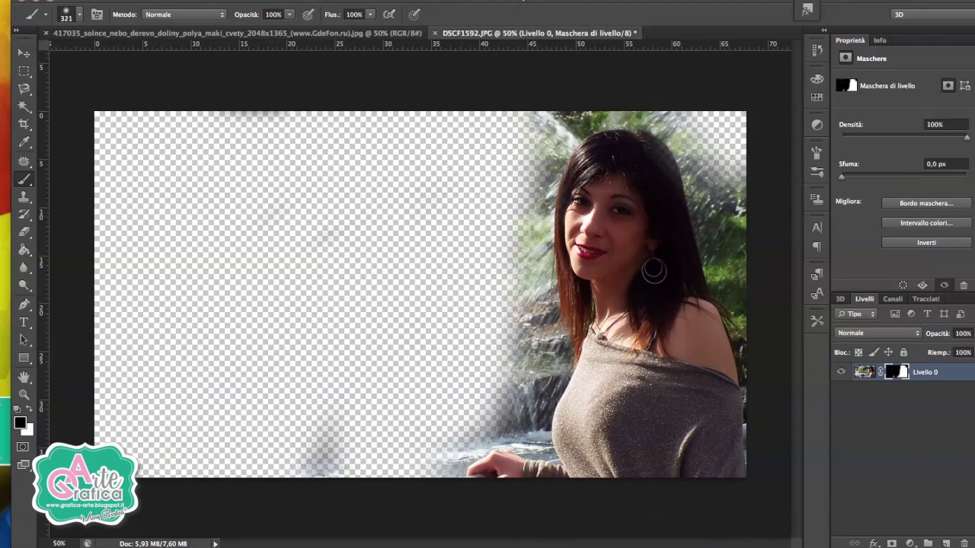
- With a smaller black brush, touch up the faint grey smudge near the bottom
left_click(79, 14)
left_click_drag(134, 55, 126, 55)
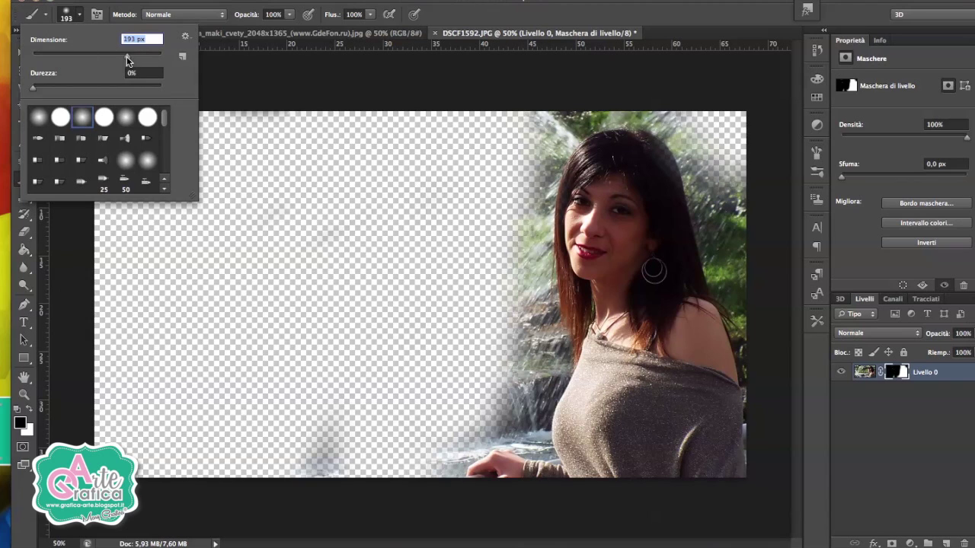
left_click(29, 411)
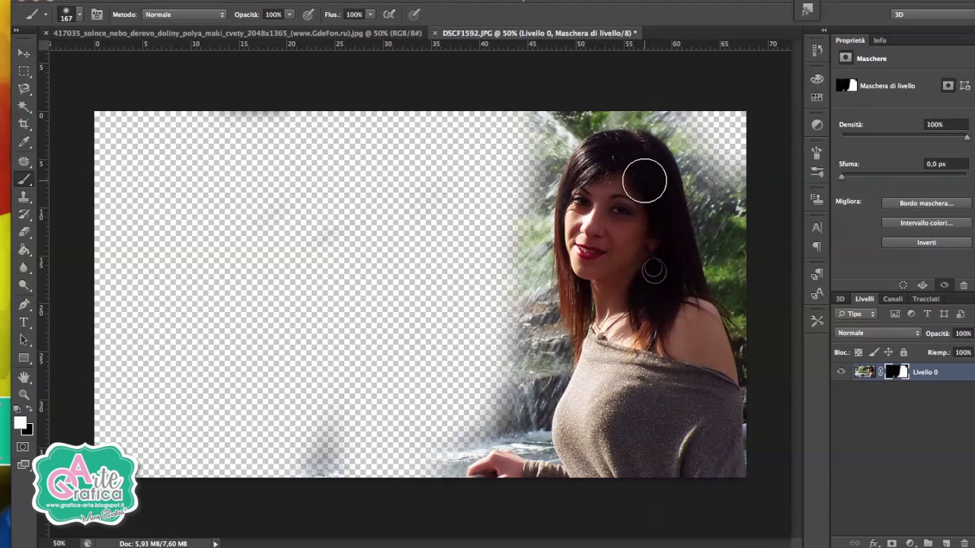
key("x")
left_click(322, 448)
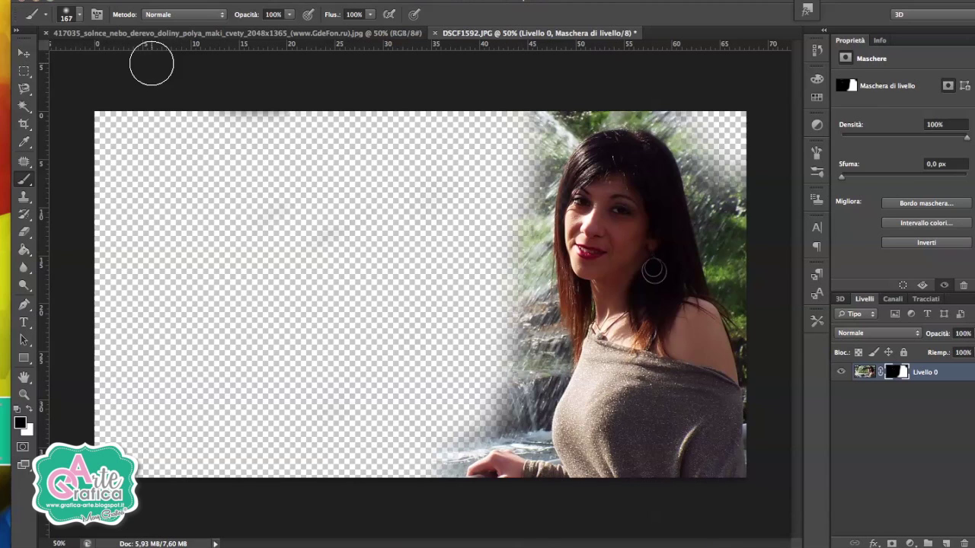
- Duplicate the sunset image's Sfondo layer into DSCF1592.JPG and view the portrait document
left_click(188, 34)
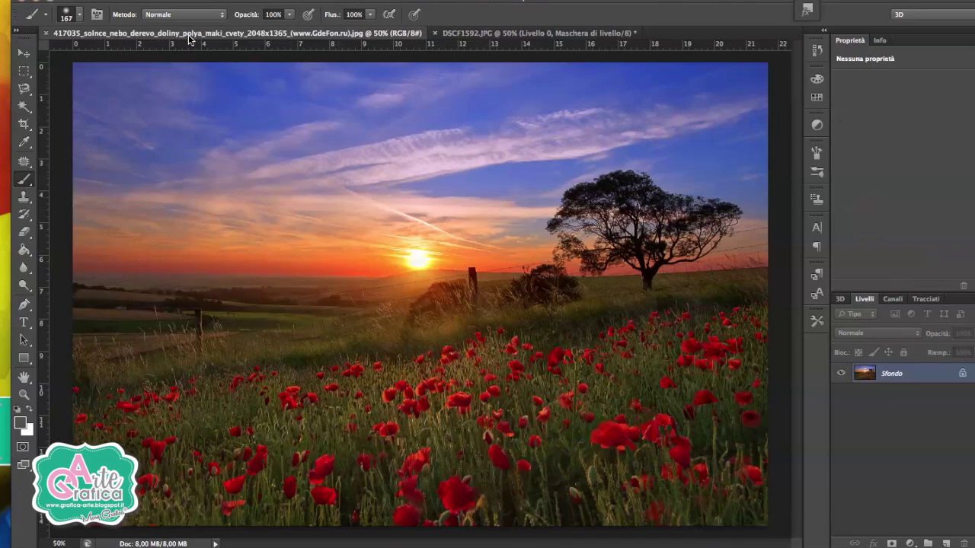
left_click(23, 54)
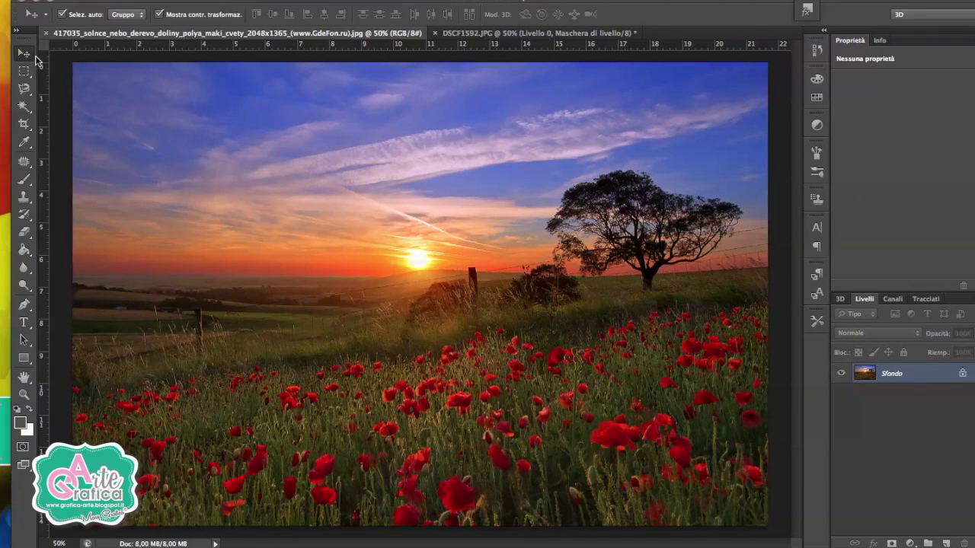
right_click(882, 376)
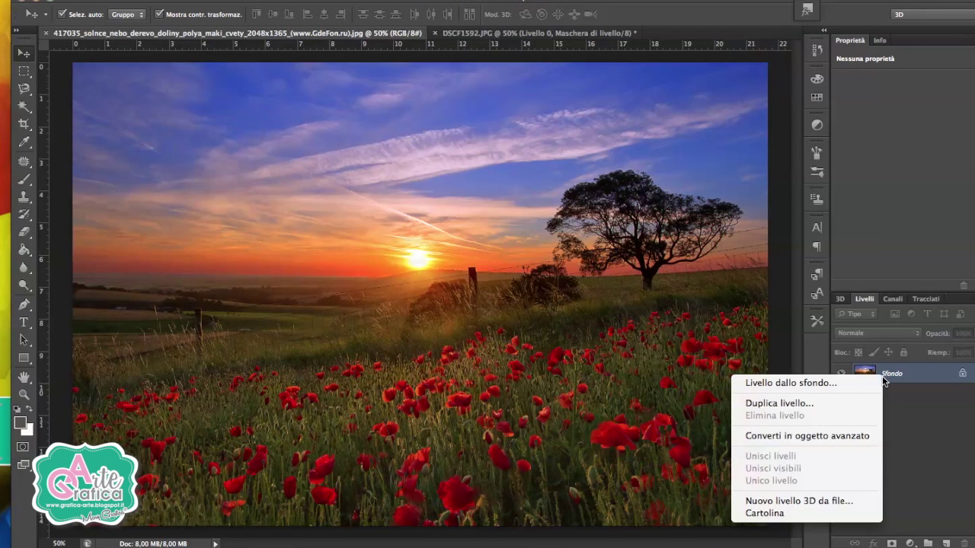
left_click(832, 403)
left_click(435, 262)
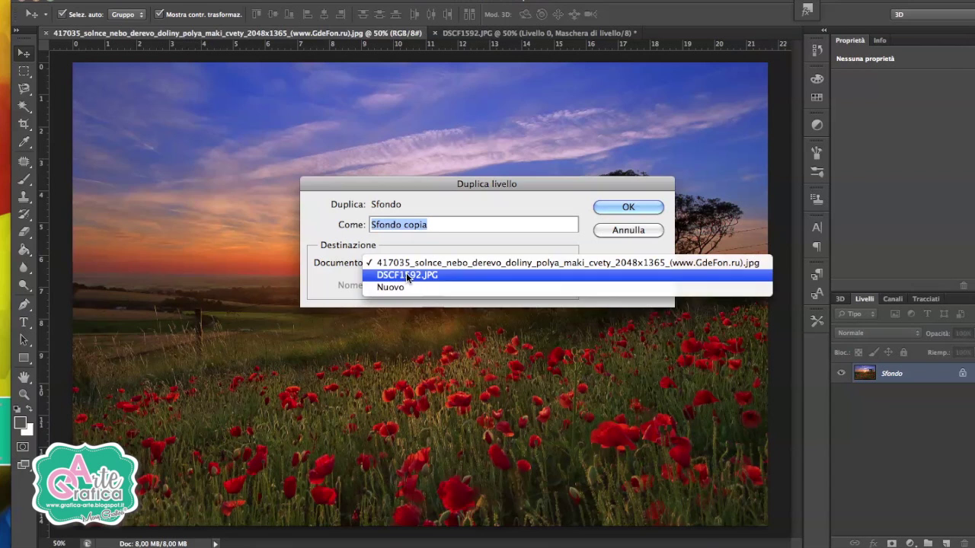
left_click(406, 272)
left_click(622, 206)
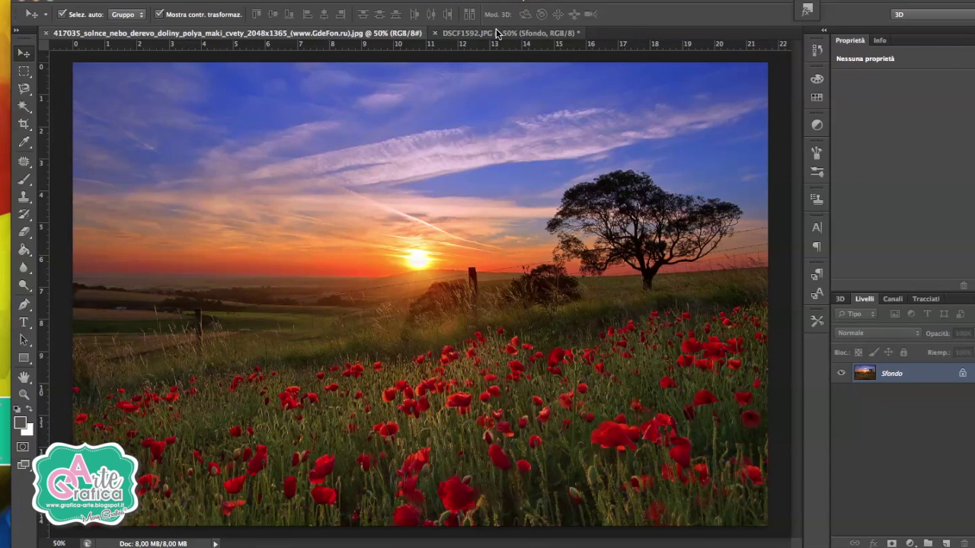
left_click(491, 34)
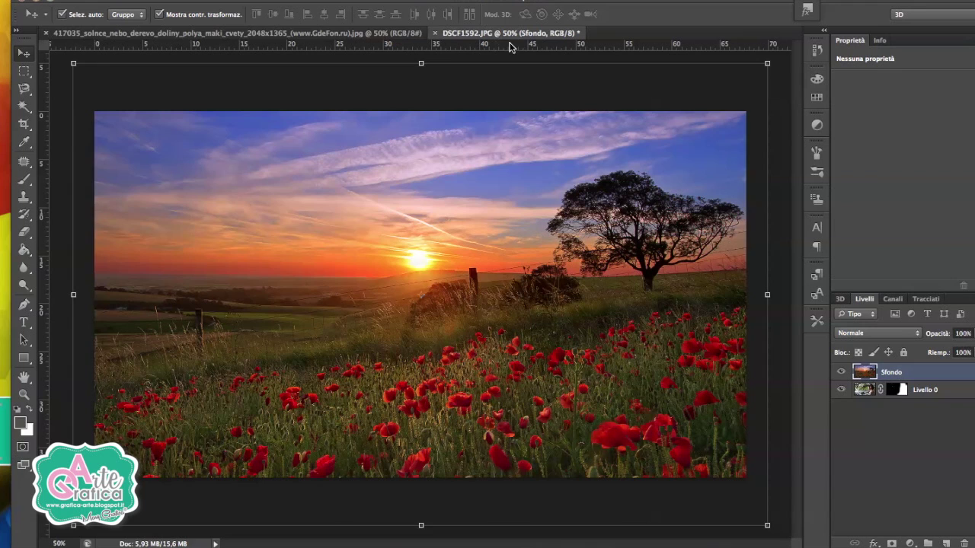
- Move the Sfondo sunset layer below Livello 0 and flip it horizontally
left_click_drag(913, 373, 919, 407)
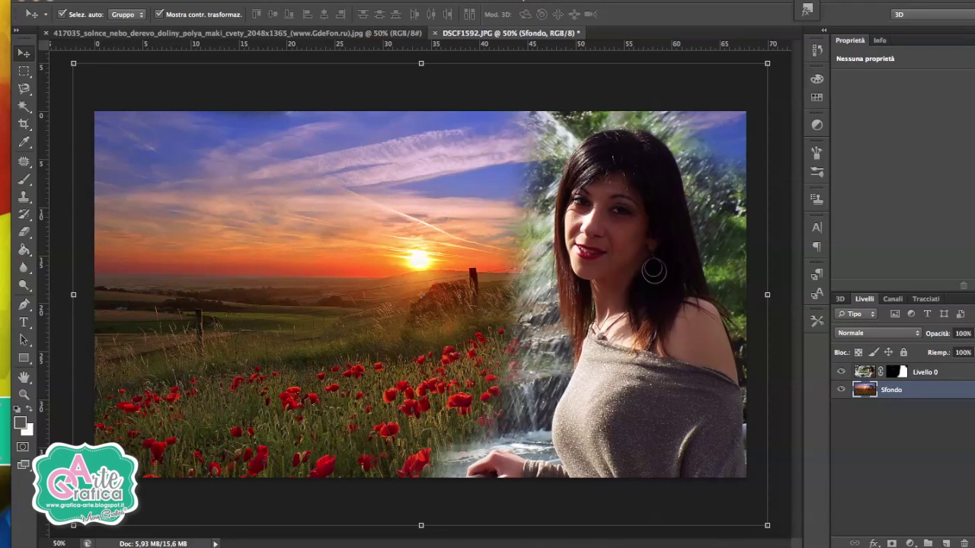
left_click(190, 0)
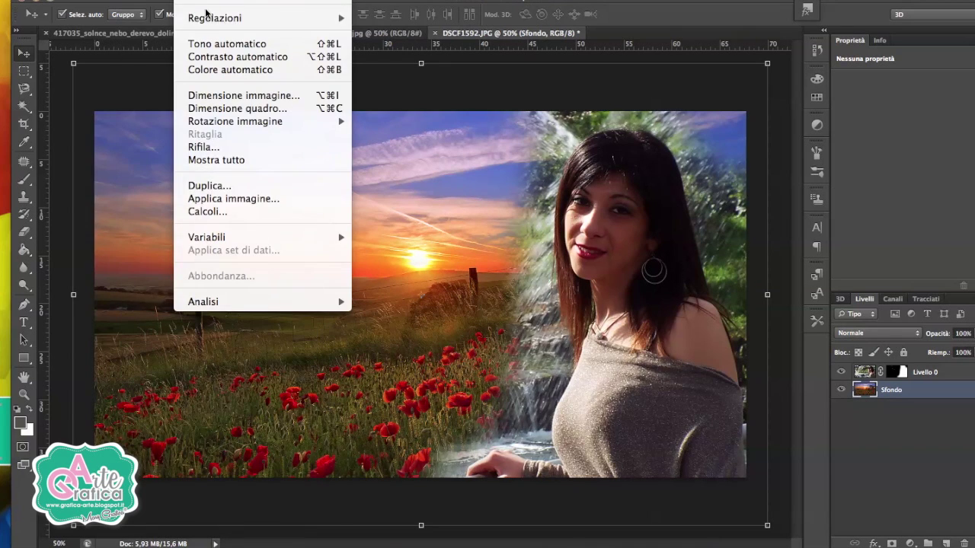
mouse_move(160, 275)
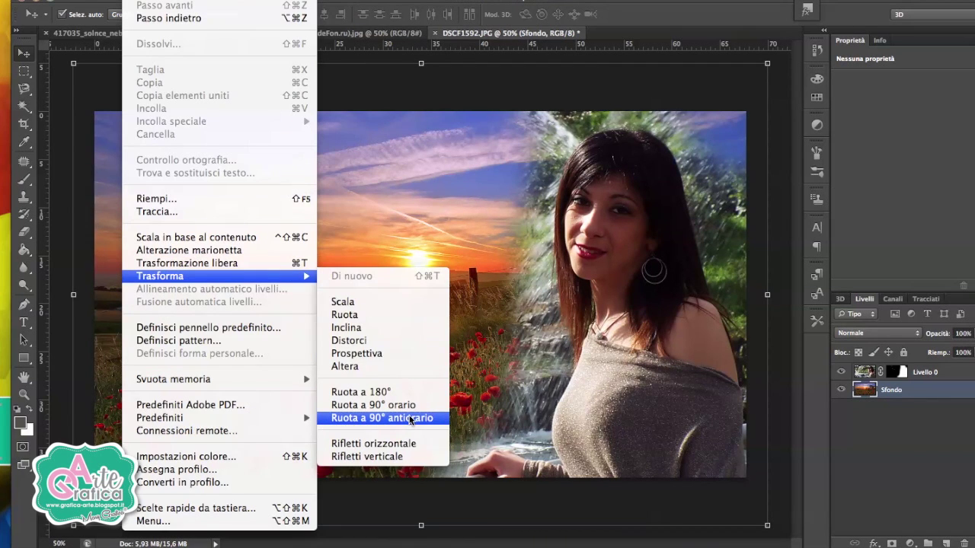
left_click(409, 444)
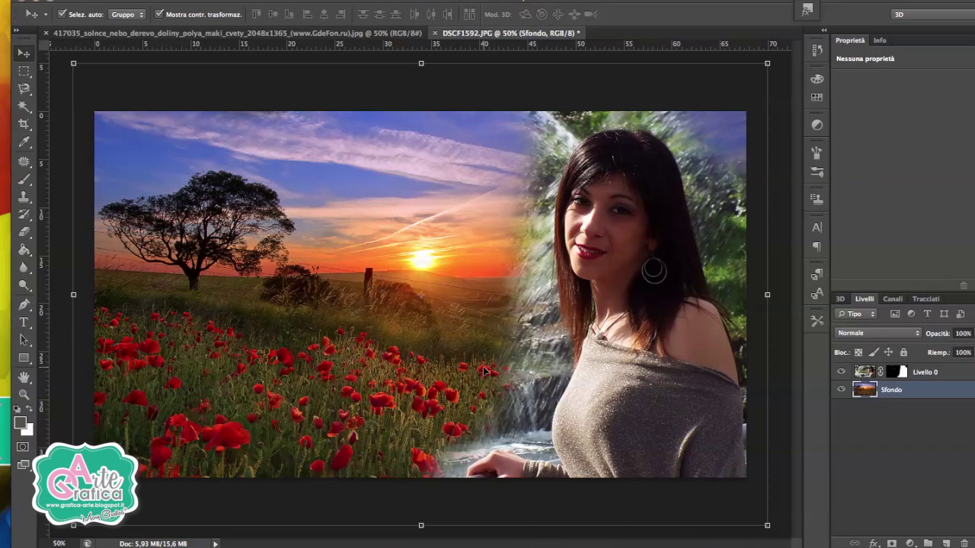
- Paint out the top-right waterfall texture on the mask, then zoom in on the hand
key("b")
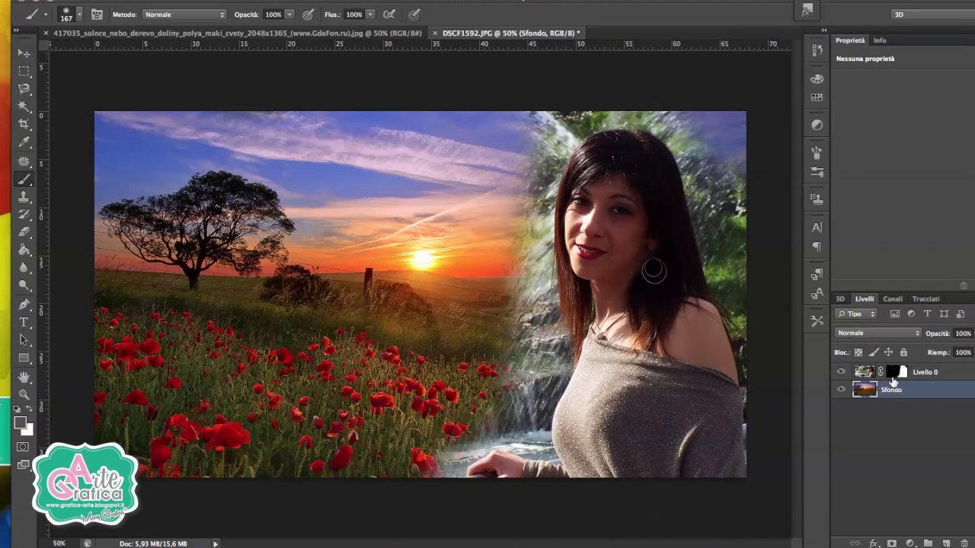
left_click(899, 372)
mouse_move(691, 117)
left_mouse_down()
mouse_move(716, 142)
mouse_move(731, 214)
mouse_move(723, 168)
mouse_move(698, 130)
mouse_move(657, 102)
mouse_move(602, 100)
mouse_move(540, 124)
mouse_move(522, 244)
mouse_move(526, 396)
mouse_move(513, 410)
mouse_move(482, 384)
mouse_move(435, 449)
mouse_move(524, 424)
left_mouse_up()
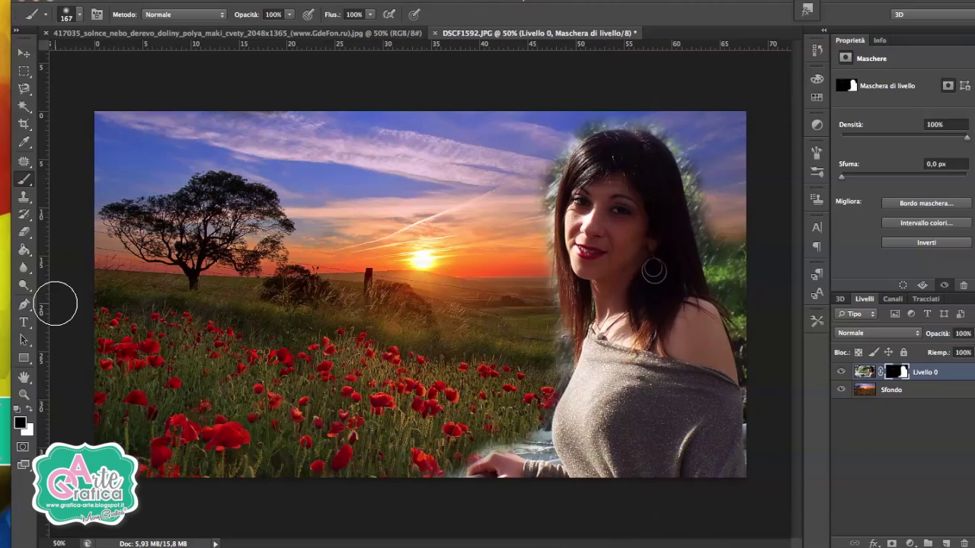
left_click(28, 399)
left_click(530, 419)
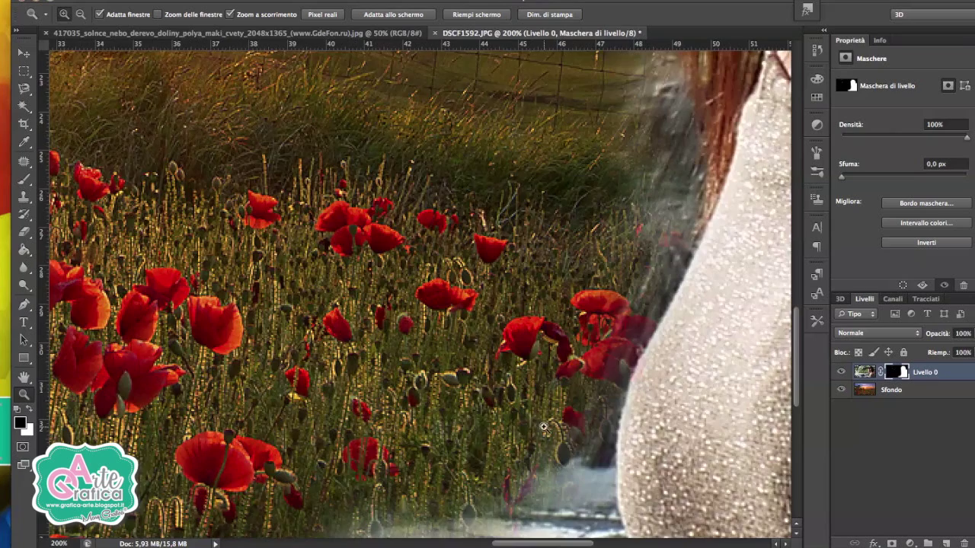
left_click(531, 420)
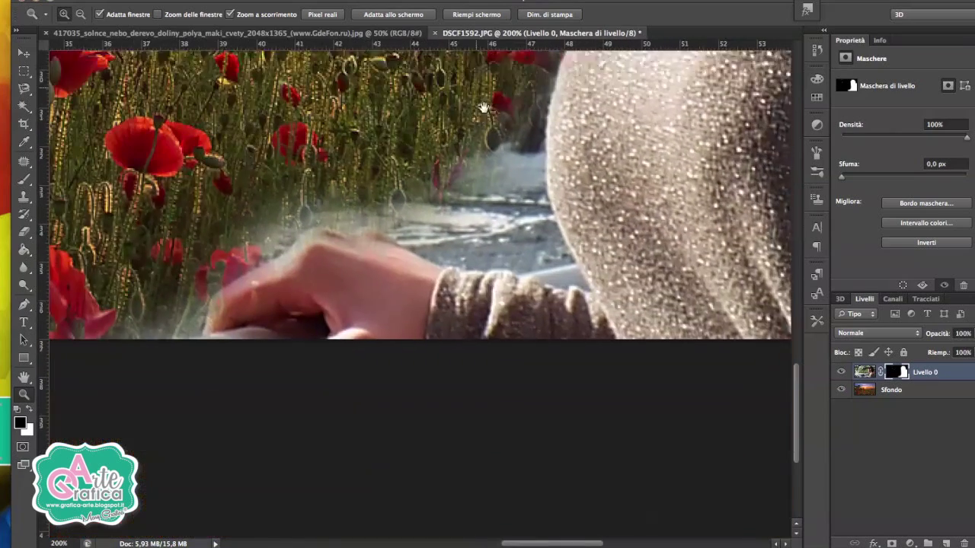
- With a 52 px brush, reveal the poppies between the hand and sleeve
left_click(24, 180)
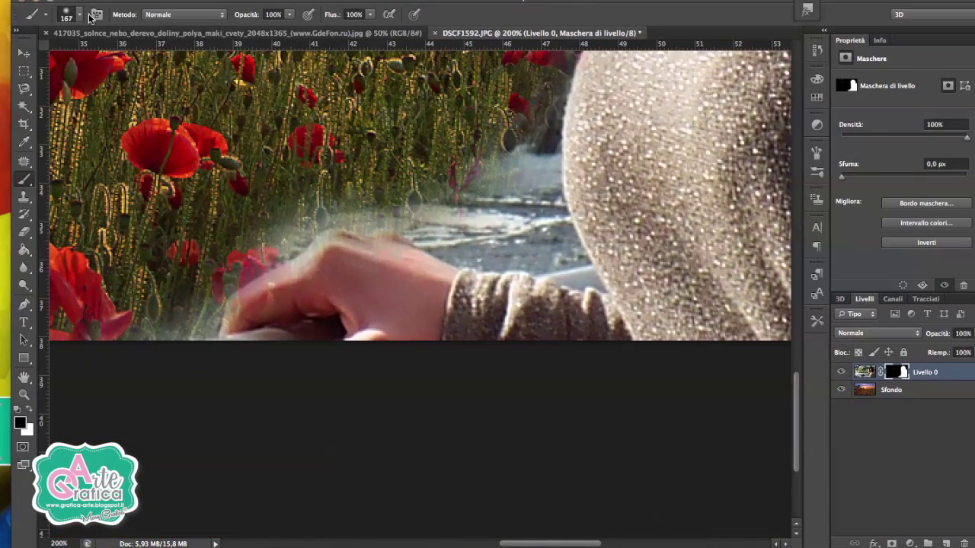
left_click(68, 17)
left_click_drag(89, 57, 68, 57)
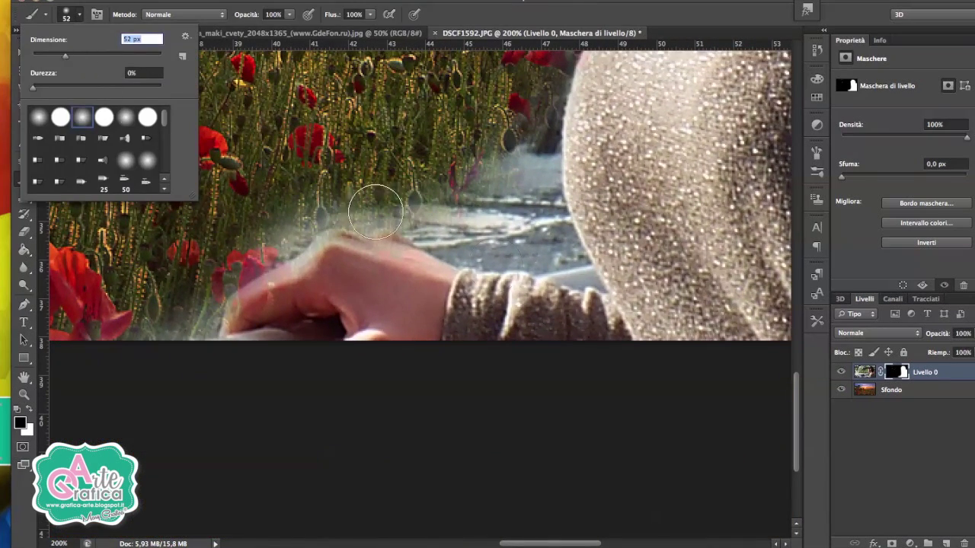
left_click(485, 174)
mouse_move(514, 229)
left_mouse_down()
mouse_move(522, 196)
mouse_move(540, 254)
mouse_move(343, 211)
mouse_move(241, 221)
mouse_move(190, 298)
mouse_move(310, 226)
mouse_move(481, 224)
mouse_move(556, 266)
left_mouse_up()
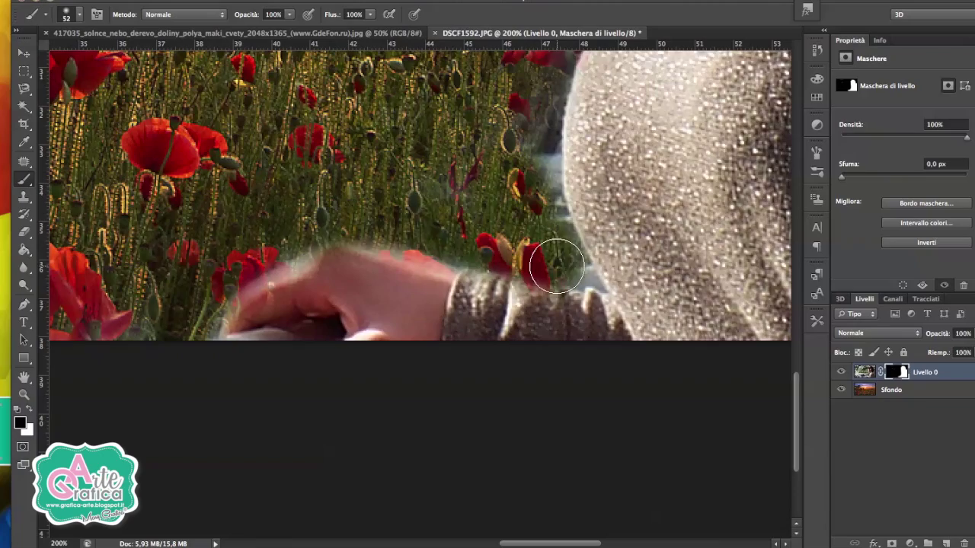
- Swap to painting black and hide the blurred tree beside the hair
scroll(425, 320, "up", 5)
scroll(425, 320, "up", 5)
scroll(440, 267, "up", 5)
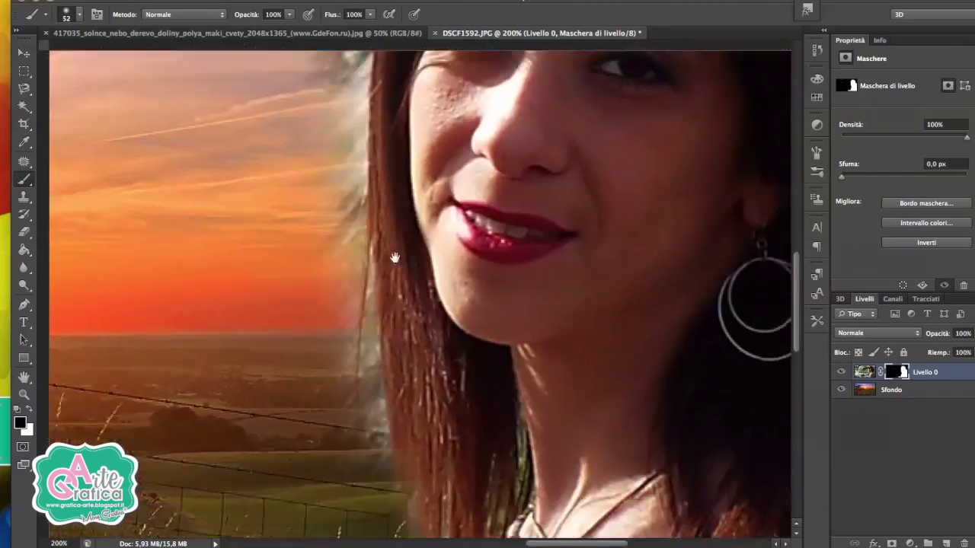
scroll(396, 259, "up", 5)
scroll(412, 229, "up", 3)
scroll(430, 99, "up", 5)
scroll(430, 100, "right", 5)
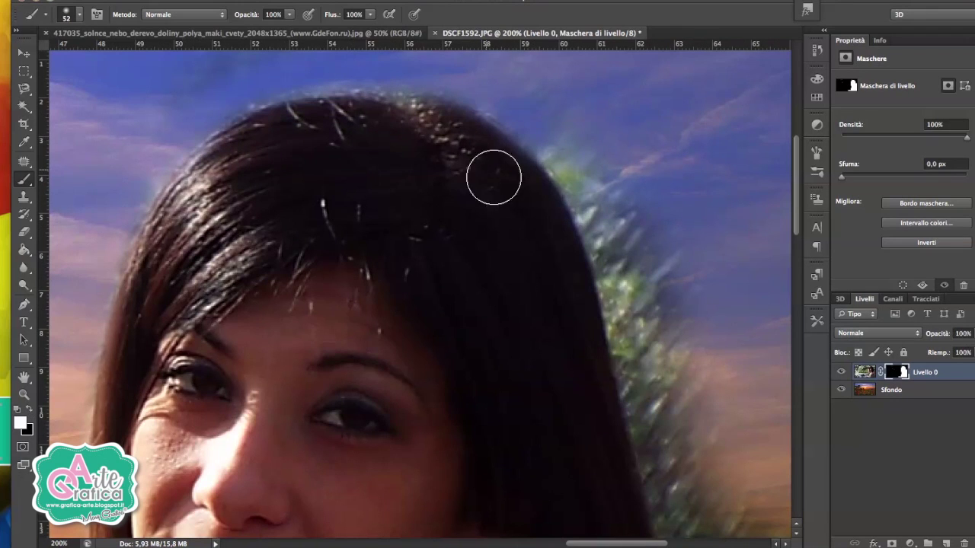
left_click(29, 412)
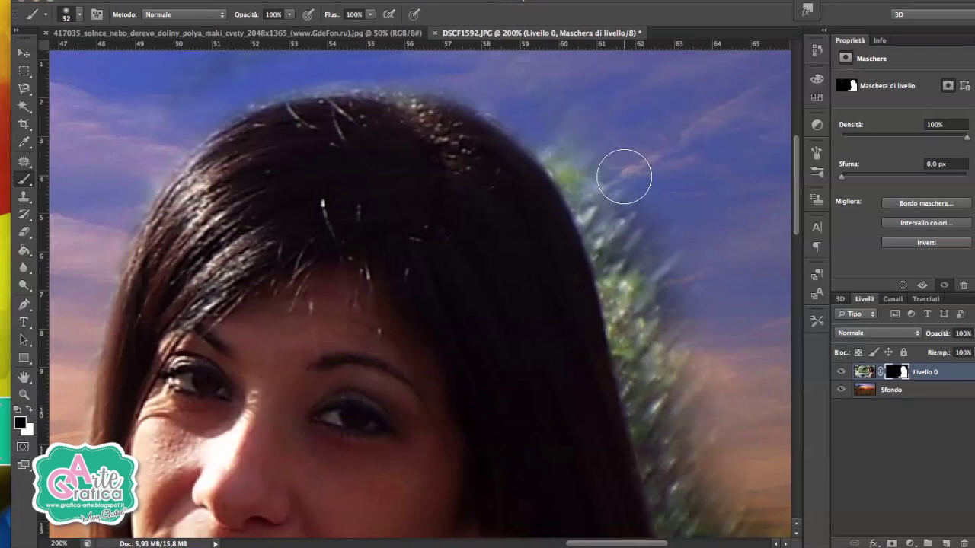
mouse_move(624, 168)
left_mouse_down()
mouse_move(624, 239)
mouse_move(639, 202)
left_mouse_up()
- Mask the remaining tree next to the hair, revealing the horizon and fields
scroll(533, 244, "down", 3)
scroll(533, 244, "right", 5)
left_click_drag(414, 284, 559, 318)
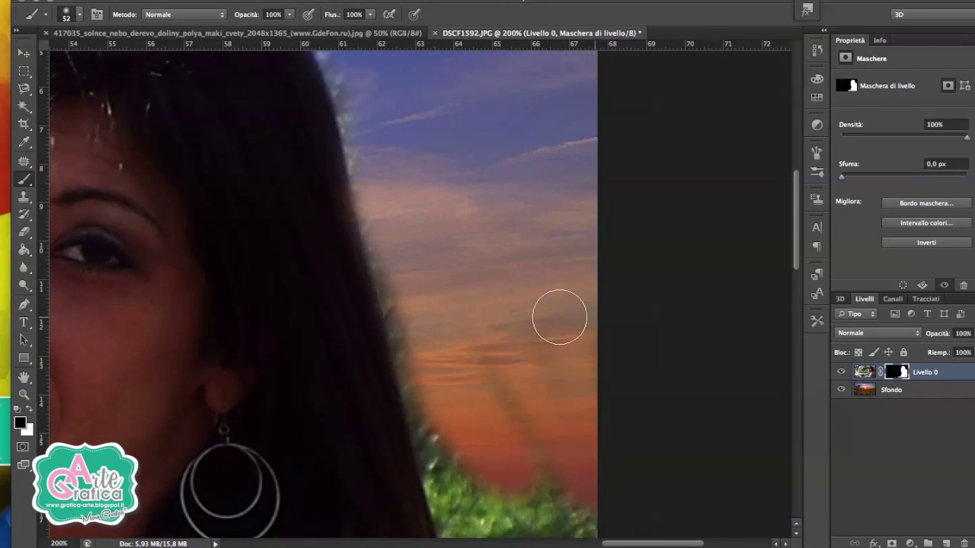
scroll(457, 252, "down", 5)
scroll(456, 252, "right", 2)
left_click_drag(361, 174, 475, 424)
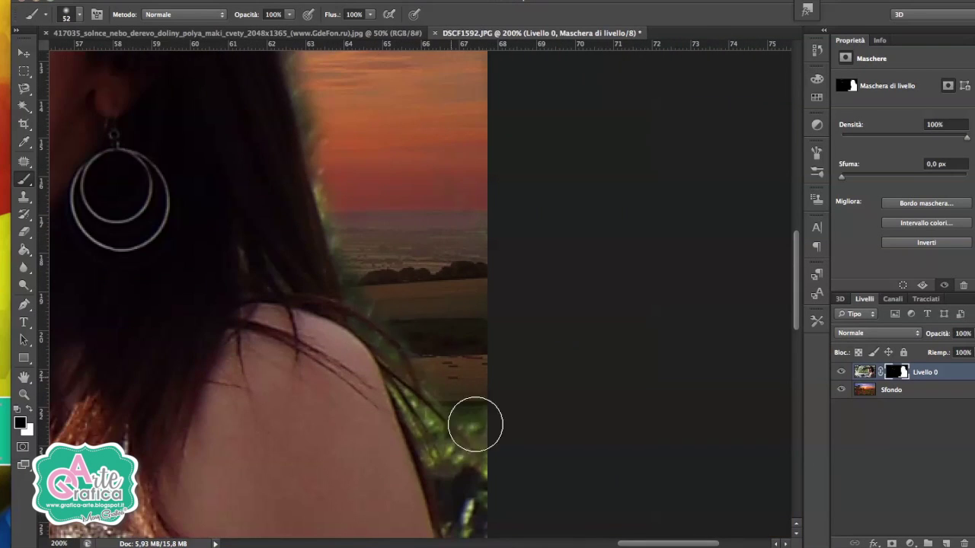
- With a 16 px brush, remove the green fringe along the hair edge
left_click(80, 14)
left_click_drag(47, 55, 42, 58)
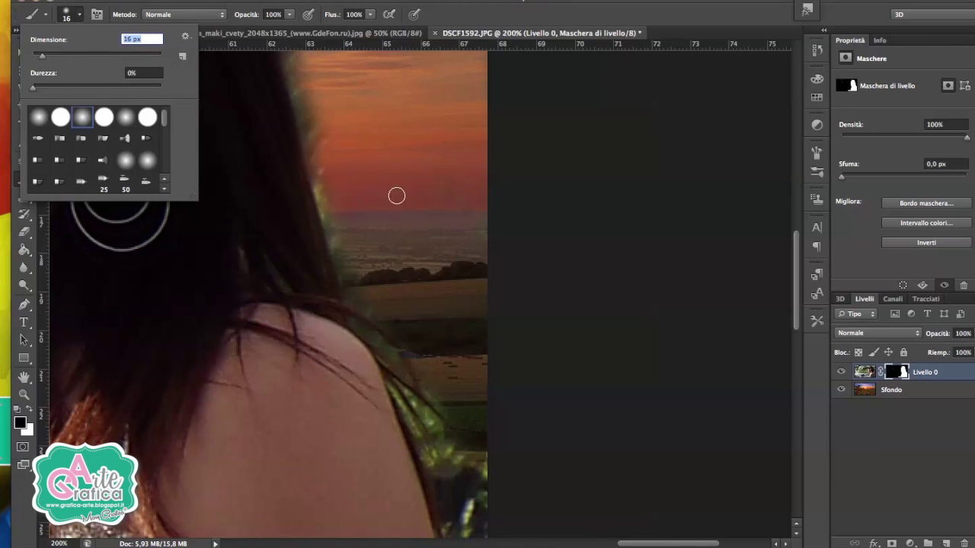
key("Return")
mouse_move(351, 280)
left_mouse_down()
mouse_move(301, 79)
mouse_move(313, 255)
left_mouse_up()
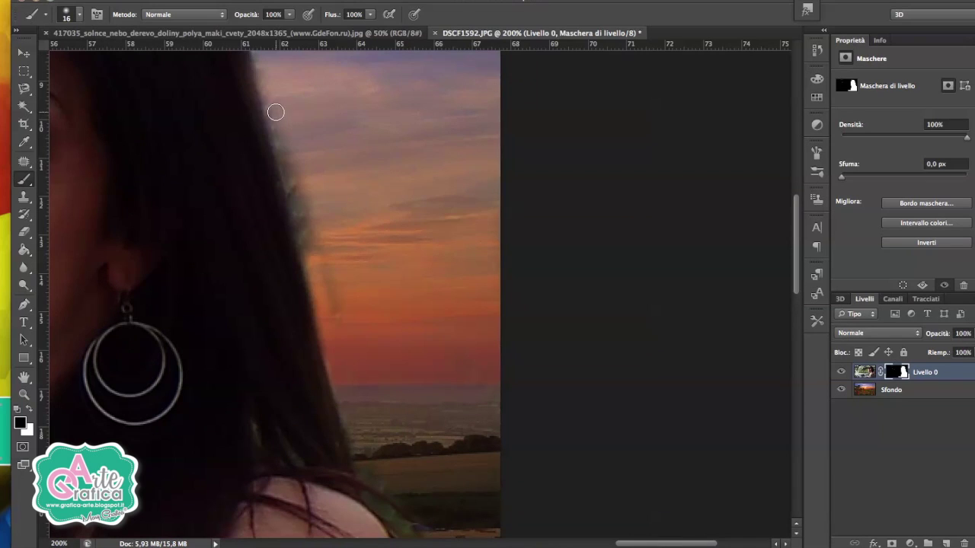
mouse_move(275, 112)
left_mouse_down()
mouse_move(319, 300)
mouse_move(335, 323)
mouse_move(276, 97)
left_mouse_up()
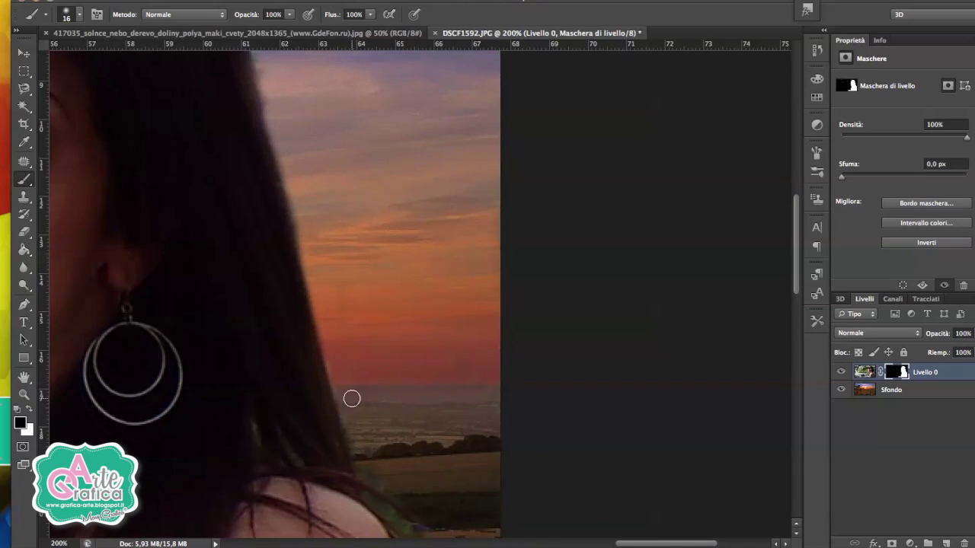
- Clean up the green fringe at the shoulder's right edge
mouse_move(427, 513)
left_mouse_down()
mouse_move(387, 378)
mouse_move(356, 363)
left_mouse_up()
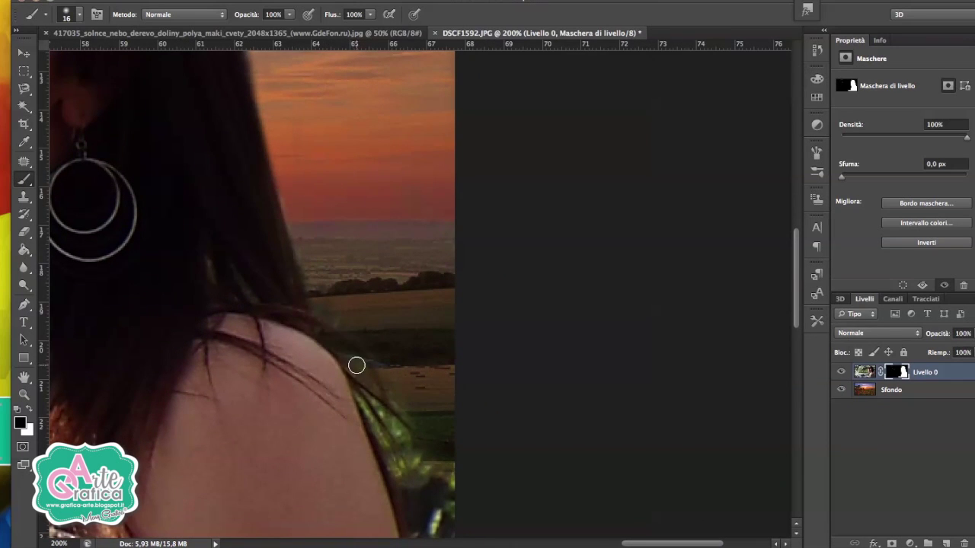
scroll(446, 467, "down", 5)
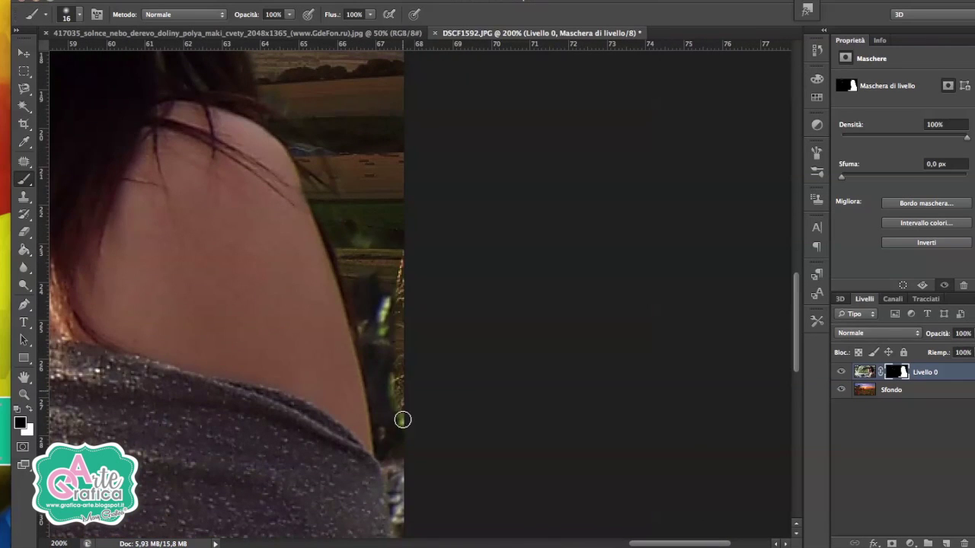
mouse_move(402, 418)
left_mouse_down()
mouse_move(364, 275)
mouse_move(387, 278)
left_mouse_up()
scroll(457, 297, "down", 2)
scroll(533, 313, "down", 2)
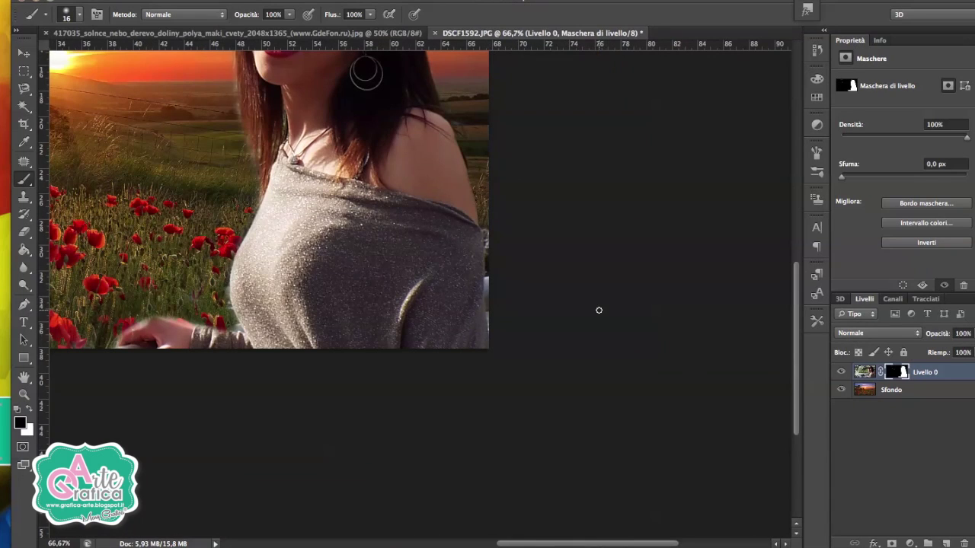
- Scale the Sfondo poppy-field layer to about 114%, shift it right and down, then reselect Livello 0
scroll(352, 289, "down", 1)
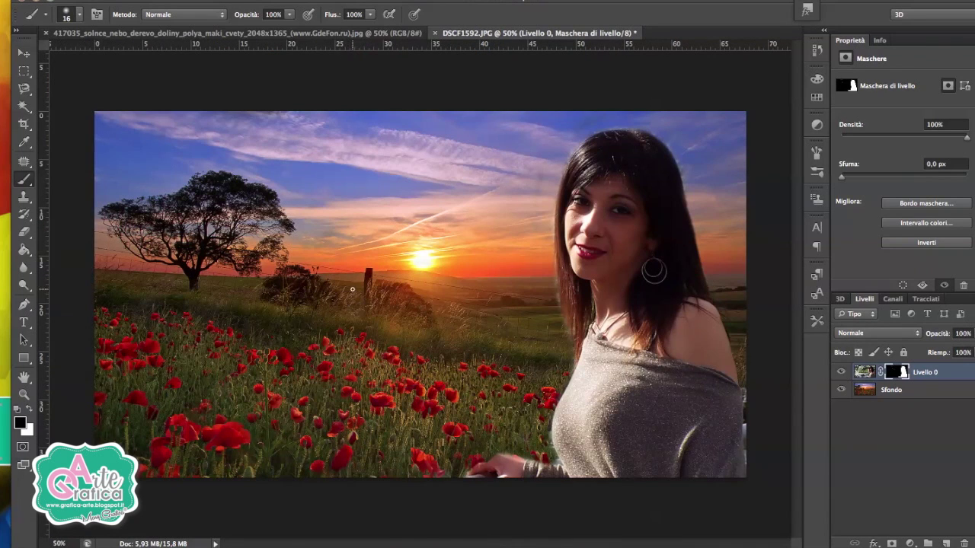
left_click(28, 54)
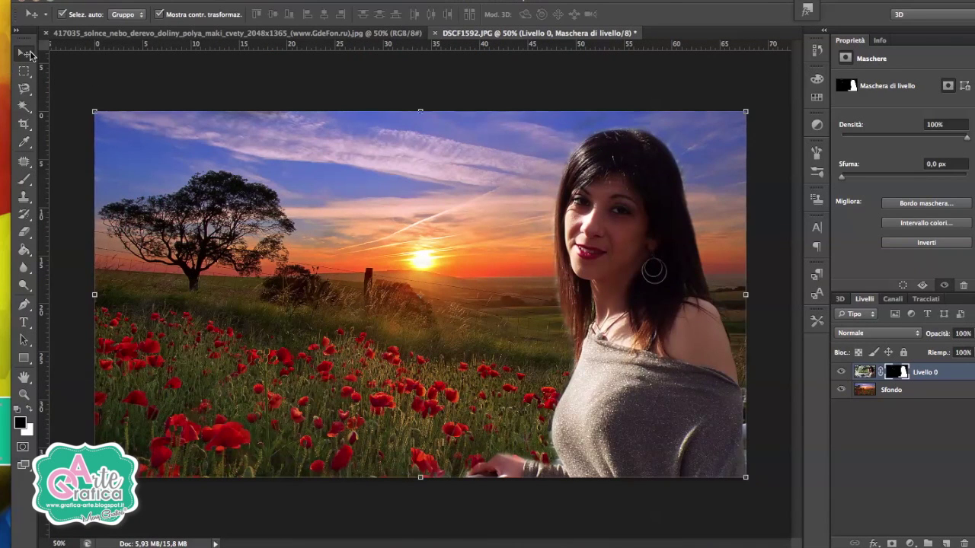
left_click(891, 390)
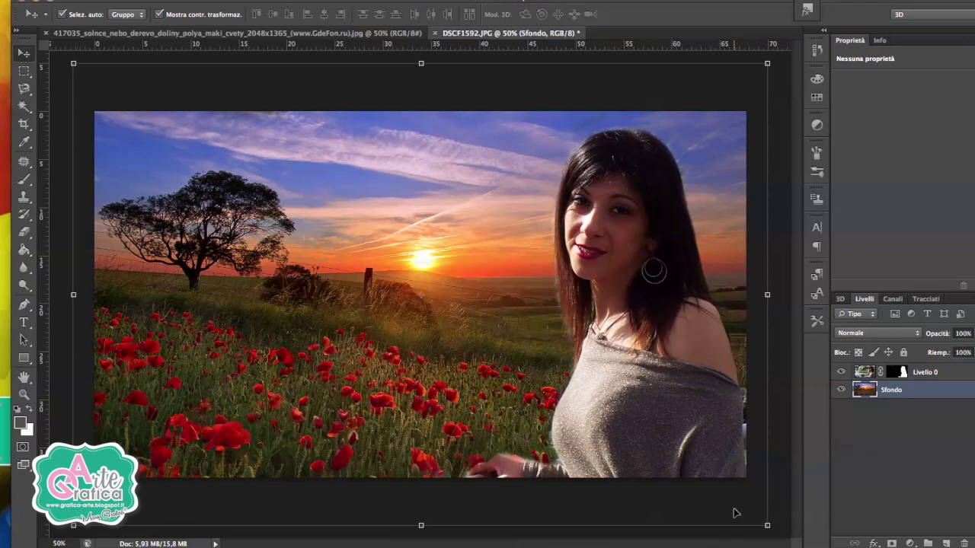
left_click_drag(767, 525, 718, 492)
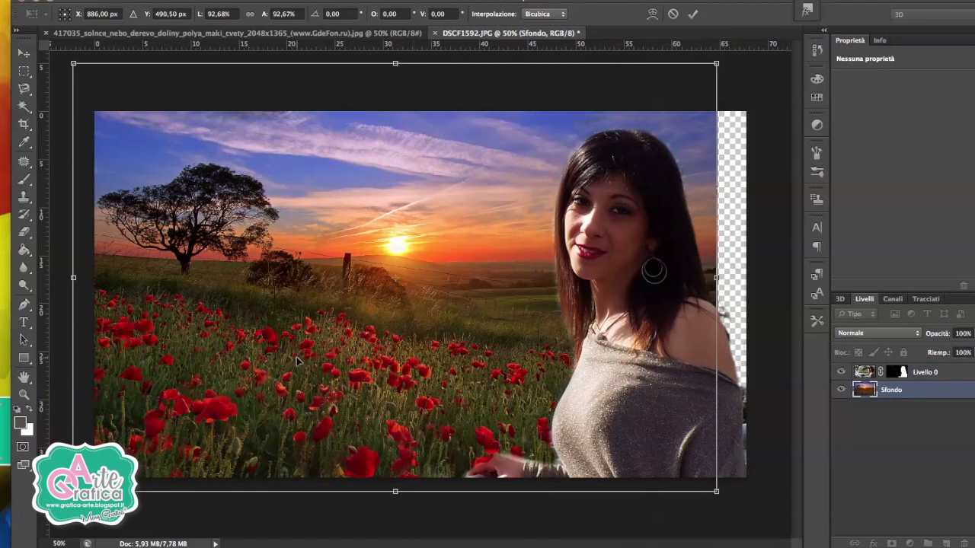
mouse_move(285, 350)
left_mouse_down()
mouse_move(309, 357)
mouse_move(296, 352)
left_mouse_up()
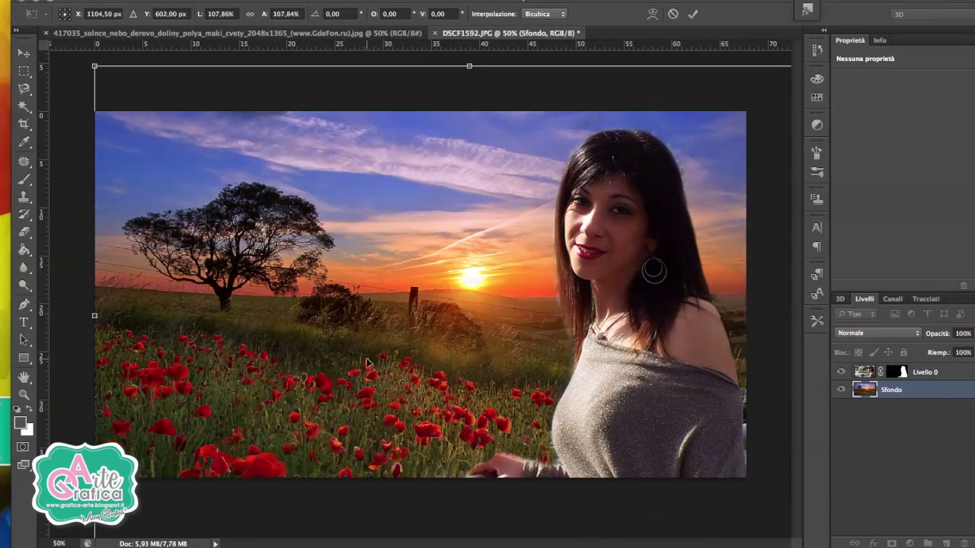
left_click_drag(367, 364, 335, 284)
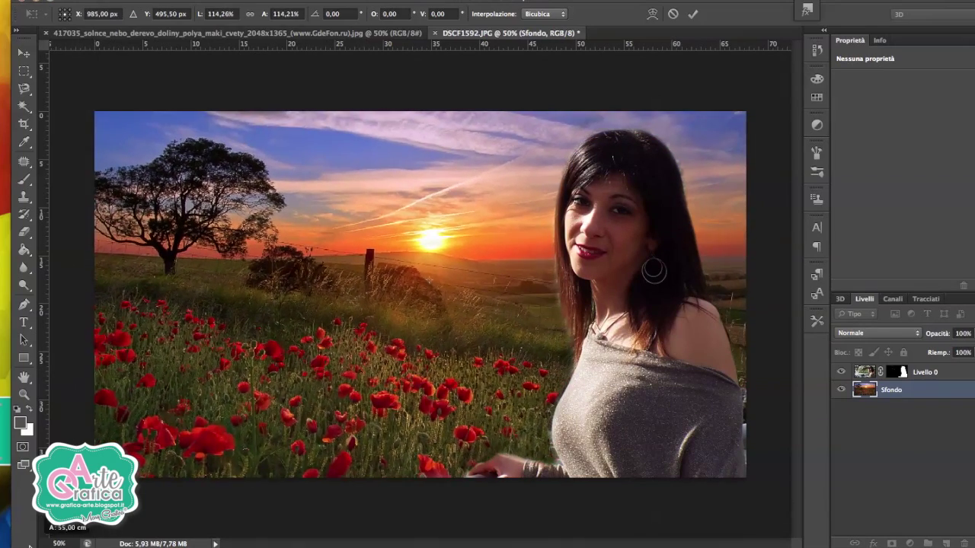
key("Return")
left_click(864, 373)
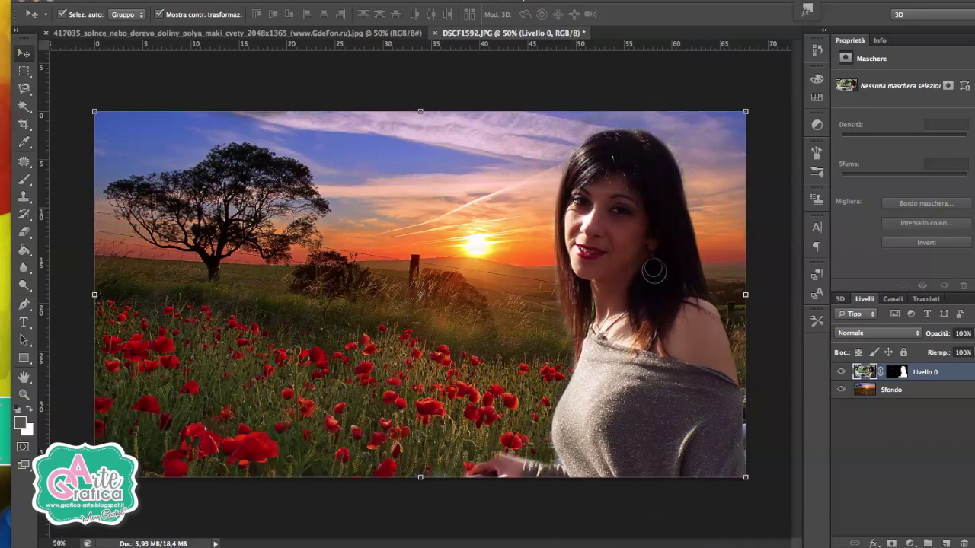
- Apply Brightness/Contrast to Livello 0 with brightness 20 and contrast -17
left_click(200, 2)
mouse_move(258, 17)
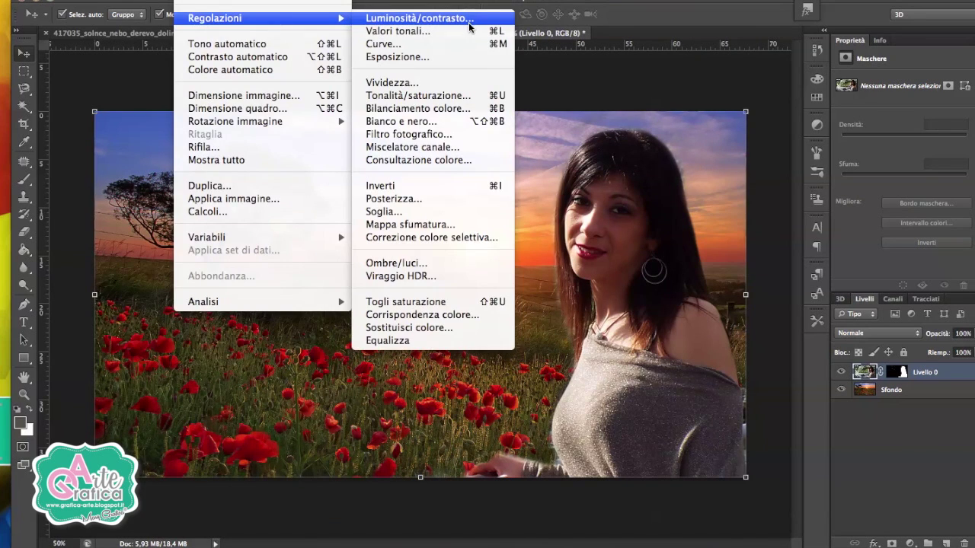
left_click(469, 27)
left_click_drag(602, 190, 839, 177)
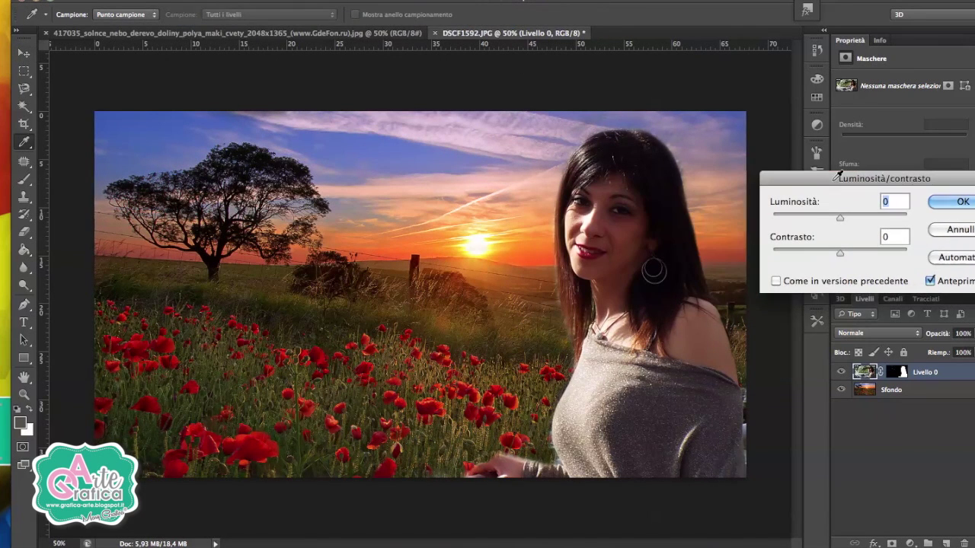
left_click_drag(839, 217, 855, 219)
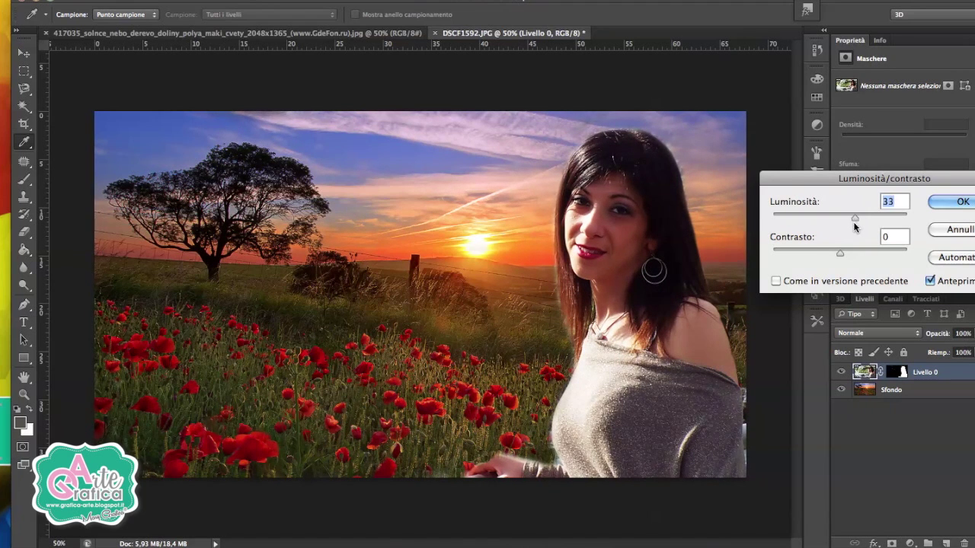
mouse_move(839, 253)
left_mouse_down()
mouse_move(797, 253)
mouse_move(868, 248)
mouse_move(816, 251)
left_mouse_up()
left_click_drag(853, 217, 846, 217)
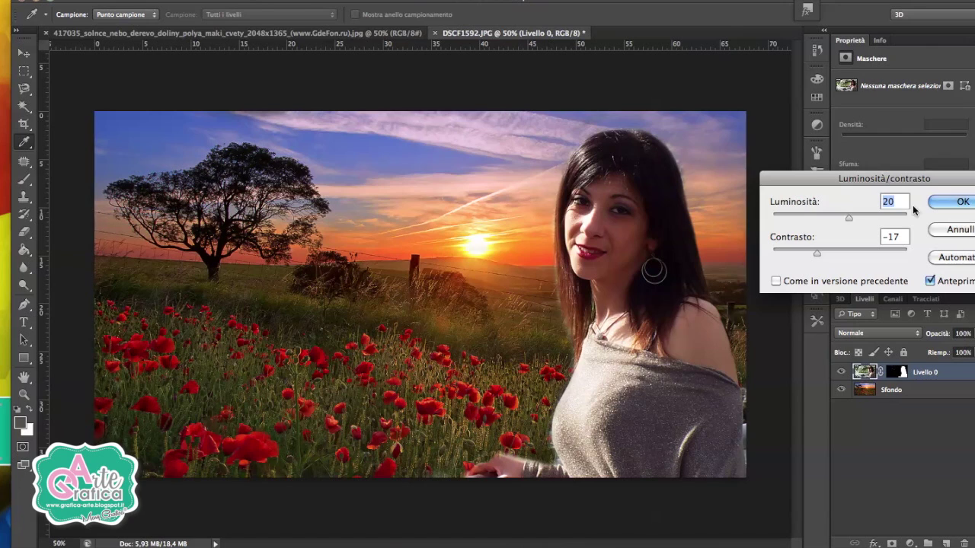
left_click(958, 205)
- Apply a Vibrance adjustment to Livello 0 with vibrance -9 and saturation +37
left_click(198, 1)
mouse_move(215, 19)
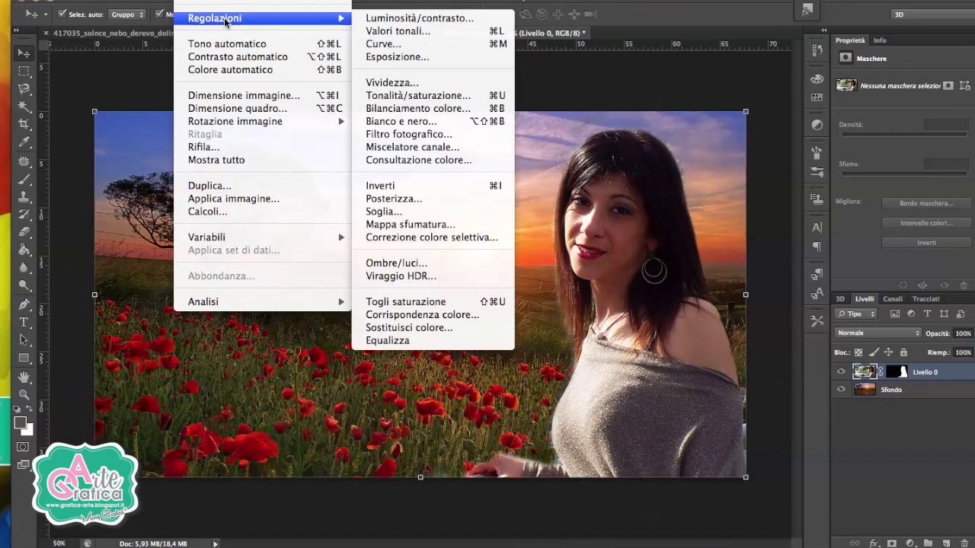
left_click(409, 88)
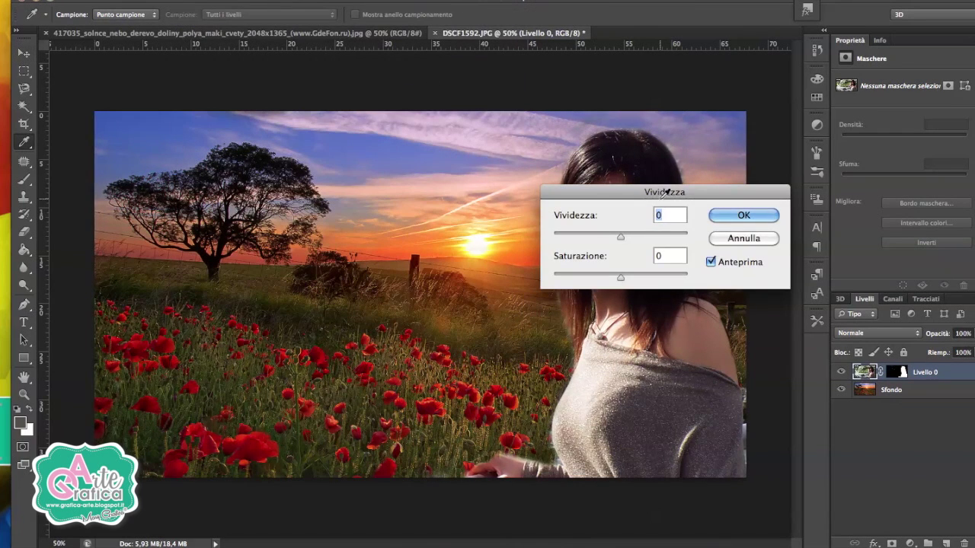
left_click_drag(611, 198, 830, 198)
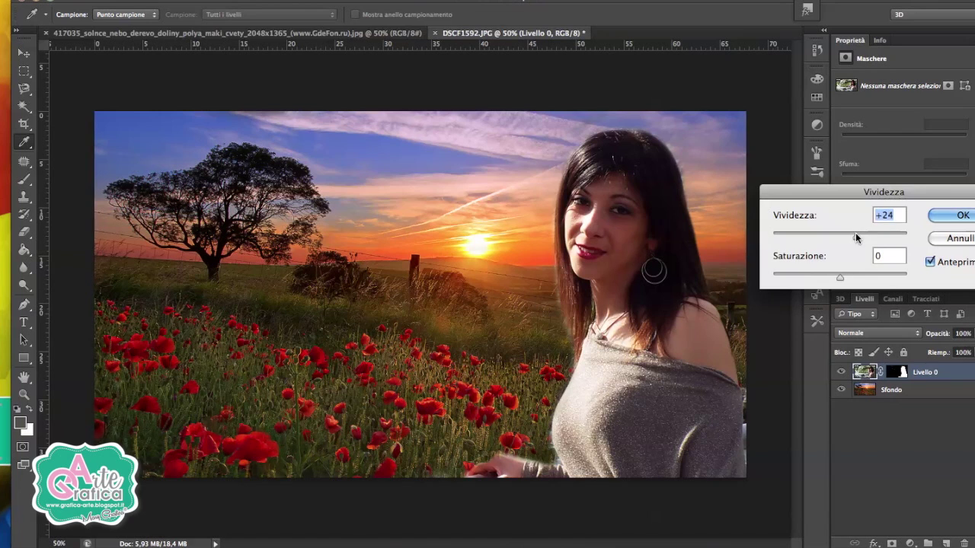
left_click_drag(855, 234, 841, 236)
left_click_drag(834, 273, 856, 282)
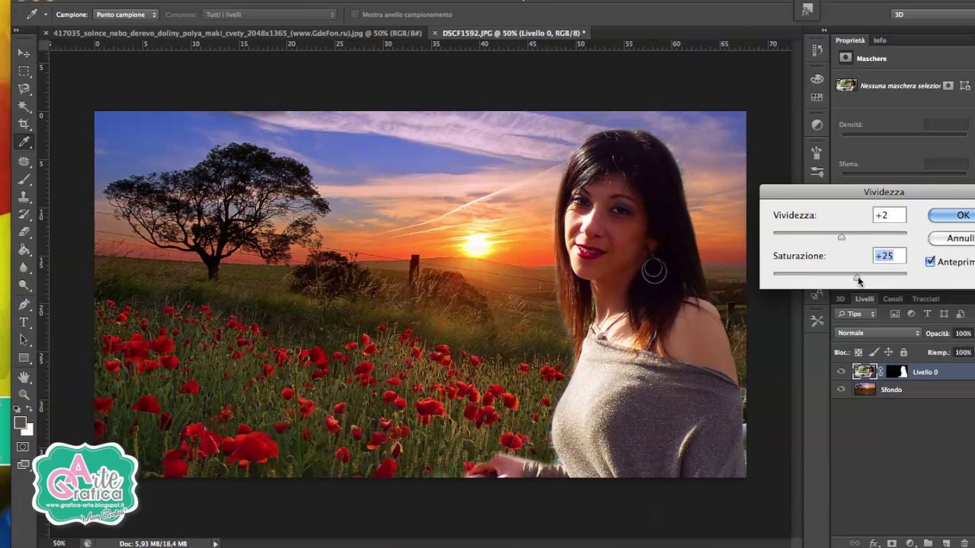
left_click_drag(843, 235, 848, 238)
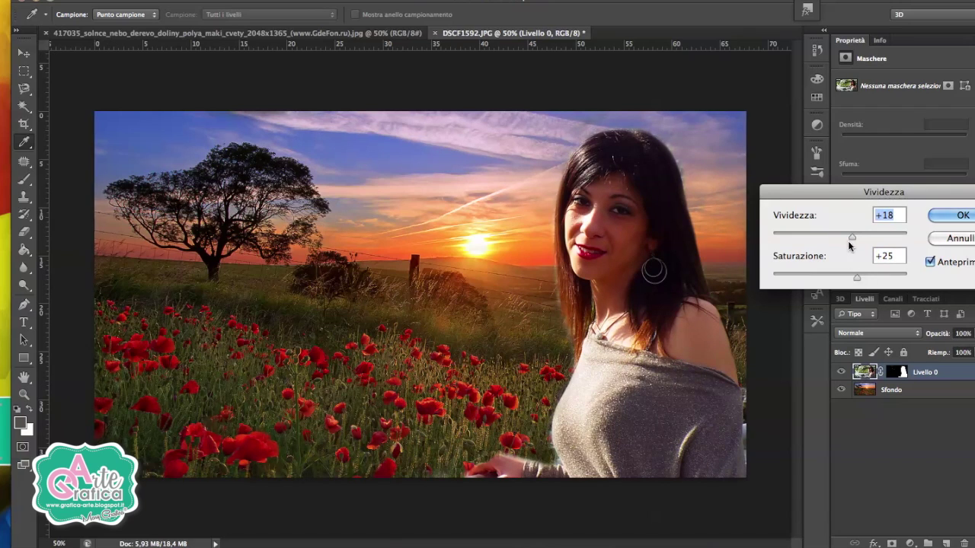
left_click_drag(849, 239, 833, 236)
left_click_drag(860, 278, 865, 277)
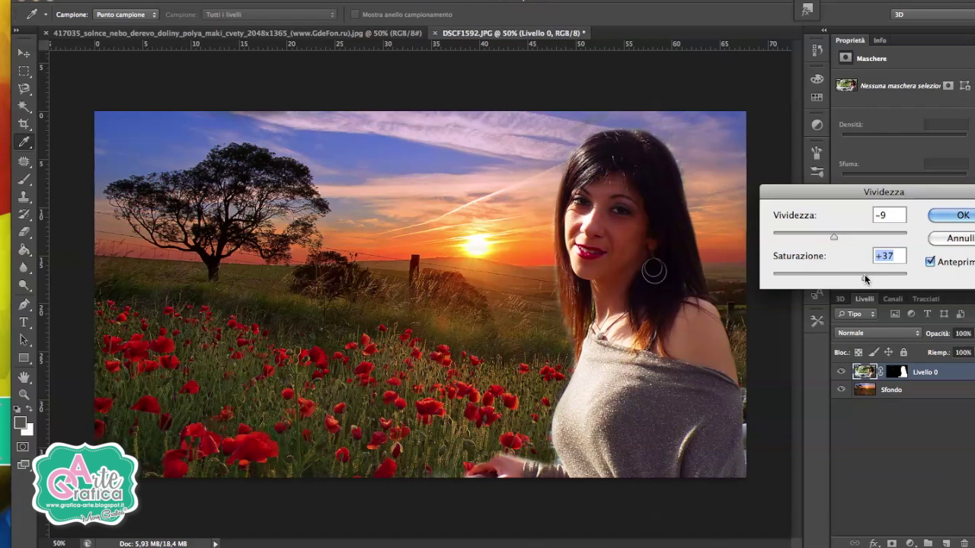
key("Return")
left_click(194, 3)
mouse_move(228, 18)
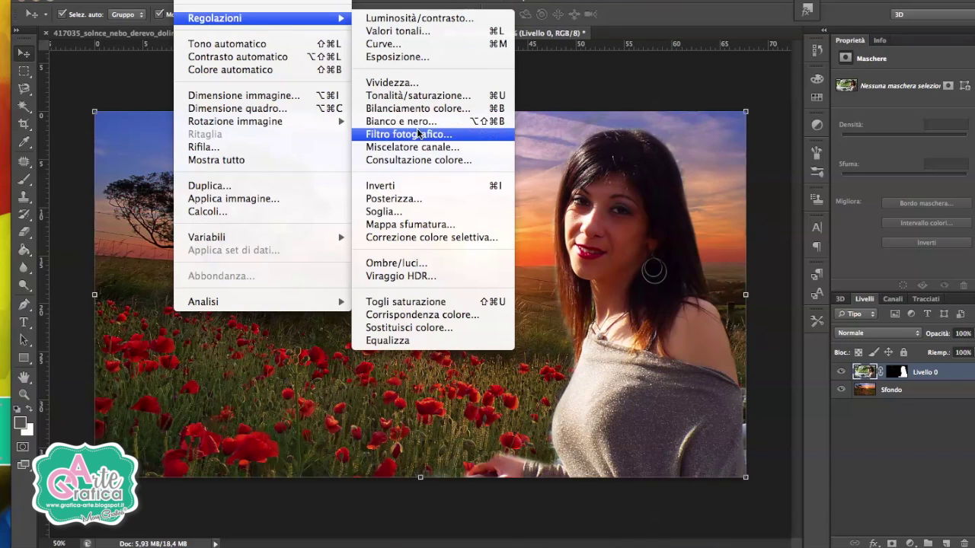
- Apply Shadows/Highlights with shadows amount 15% and highlights 0%
left_click(420, 262)
left_click_drag(637, 175, 773, 184)
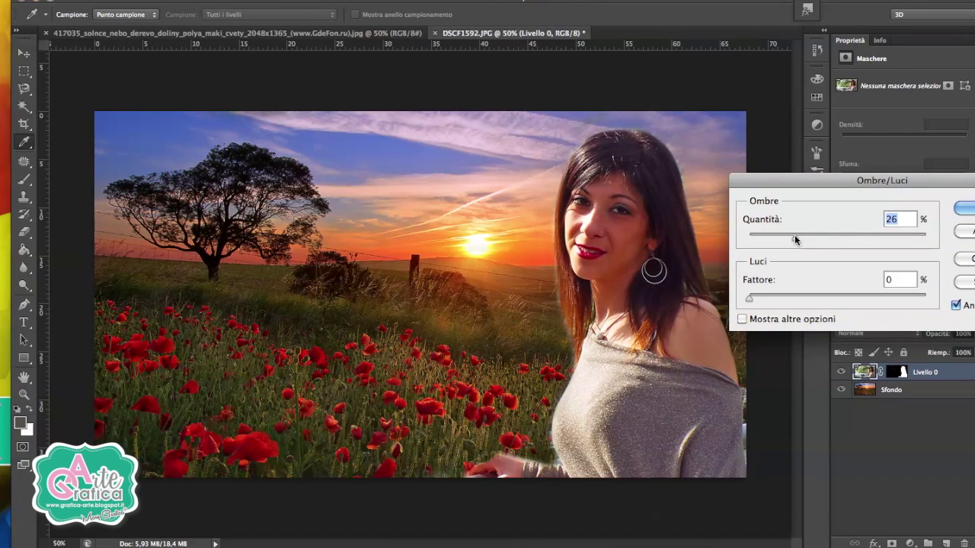
mouse_move(811, 238)
left_mouse_down()
mouse_move(834, 237)
mouse_move(775, 239)
left_mouse_up()
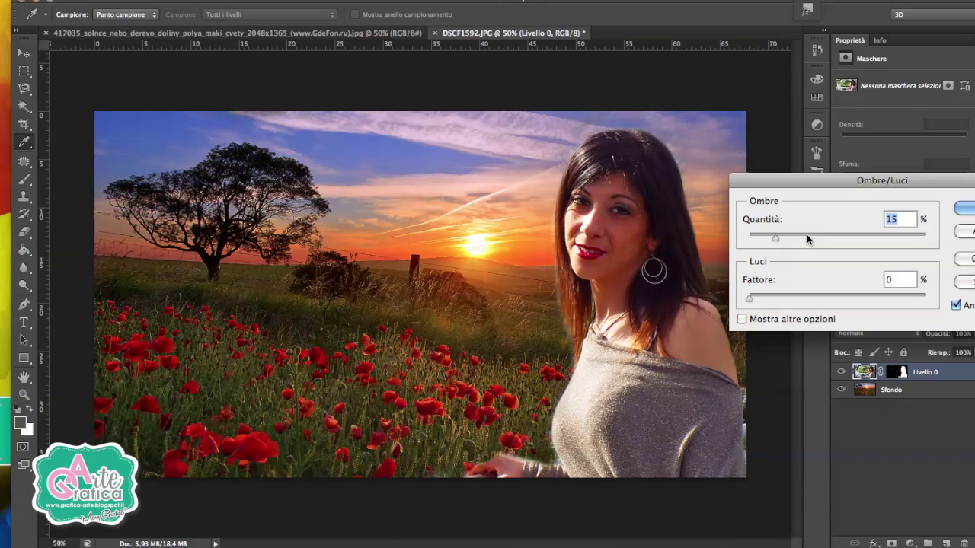
left_click(964, 209)
- Switch to the Move tool and deselect Livello 0 in the Layers panel to view the clean composite
key("v")
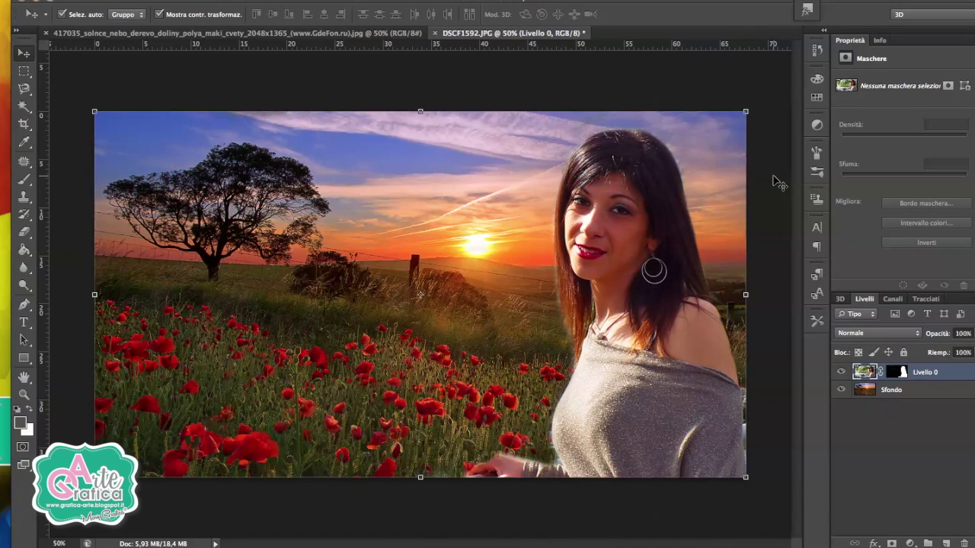
left_click(775, 182)
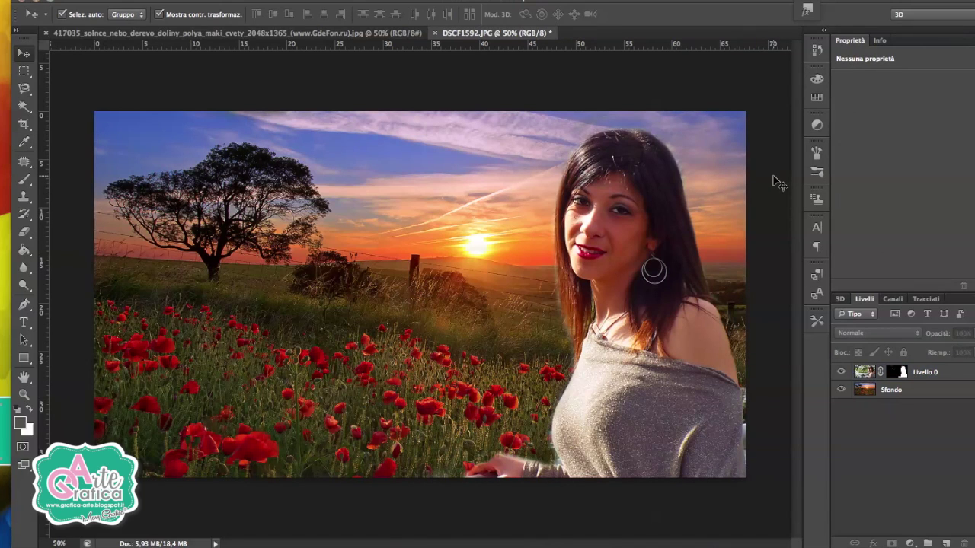